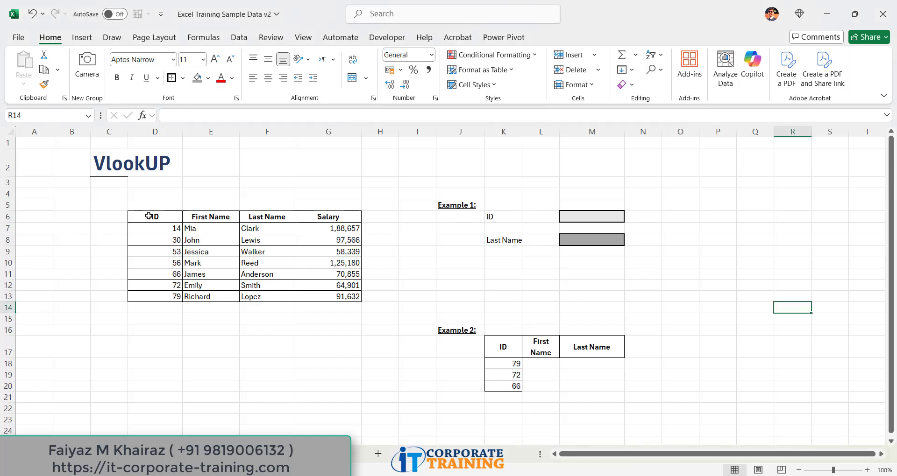
# Select the D6:G13 table and draw arrows at the ID, First Name, Last Name and Salary headers, then clear them.
pyautogui.moveTo(148, 216); pyautogui.dragTo(324, 294)
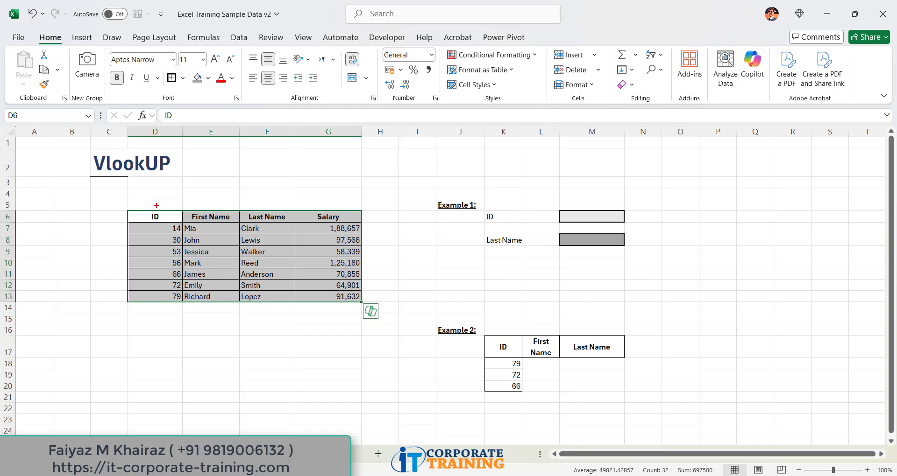
pyautogui.moveTo(157, 205); pyautogui.dragTo(176, 180)
pyautogui.moveTo(209, 206); pyautogui.dragTo(199, 177)
pyautogui.moveTo(267, 202); pyautogui.dragTo(287, 166)
pyautogui.moveTo(315, 202); pyautogui.dragTo(331, 179)
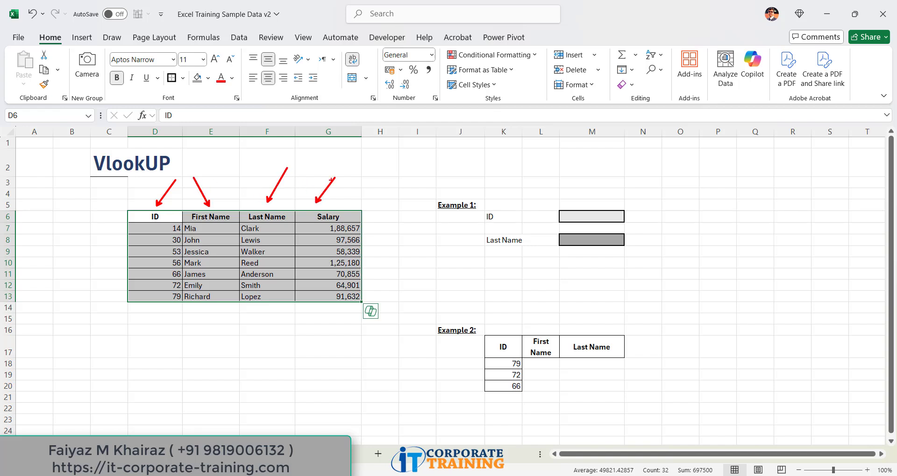
pyautogui.press('e')
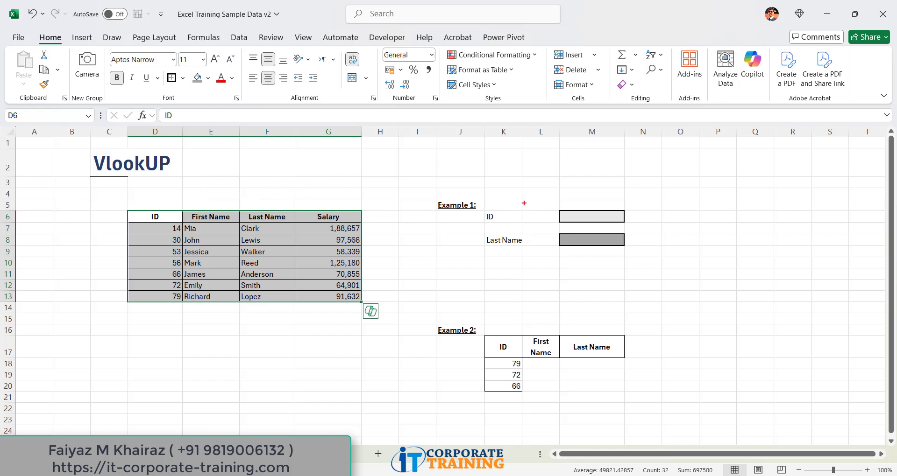
# Outline the Example 1 block and draw curved arrows into the ID and Last Name boxes.
pyautogui.moveTo(419, 185)
pyautogui.mouseDown()
pyautogui.moveTo(463, 216)
pyautogui.moveTo(643, 273)
pyautogui.mouseUp()
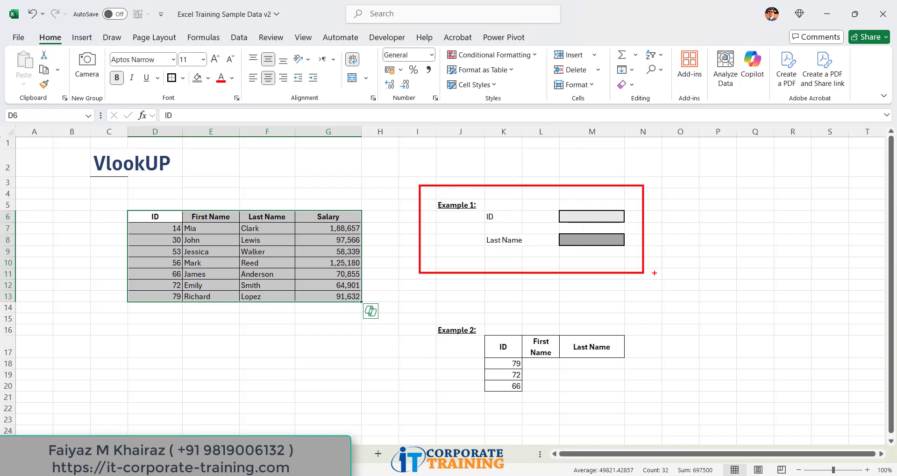
pyautogui.moveTo(533, 216)
pyautogui.mouseDown()
pyautogui.moveTo(555, 188)
pyautogui.moveTo(566, 208)
pyautogui.moveTo(579, 203)
pyautogui.mouseUp()
pyautogui.press('b')
pyautogui.moveTo(534, 260)
pyautogui.mouseDown()
pyautogui.moveTo(544, 241)
pyautogui.moveTo(555, 246)
pyautogui.mouseUp()
# Show slide 2, Introduction to VLOOKUP, and box the 'V : Vertical' and 'Look UP' bullets.
pyautogui.press('Escape')
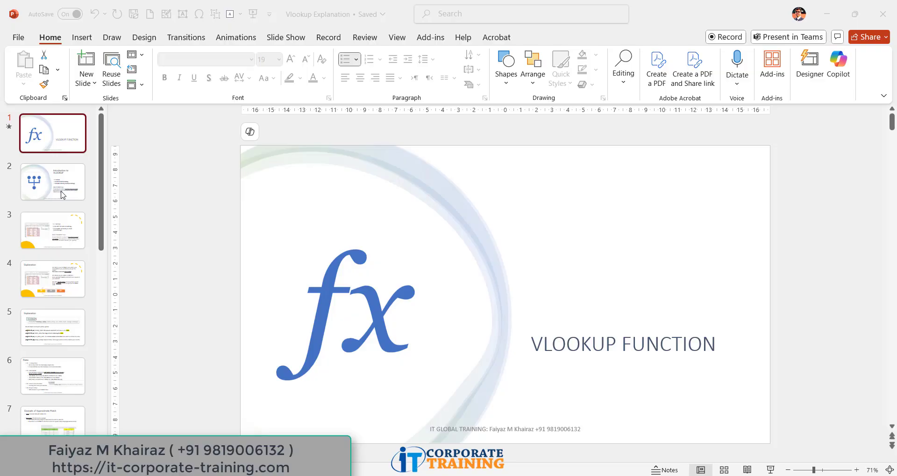
pyautogui.click(63, 195)
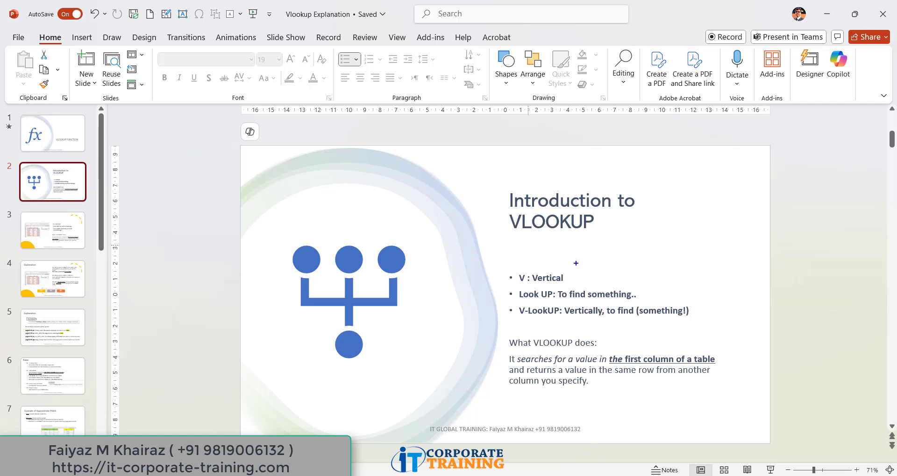
pyautogui.moveTo(503, 267); pyautogui.dragTo(574, 285)
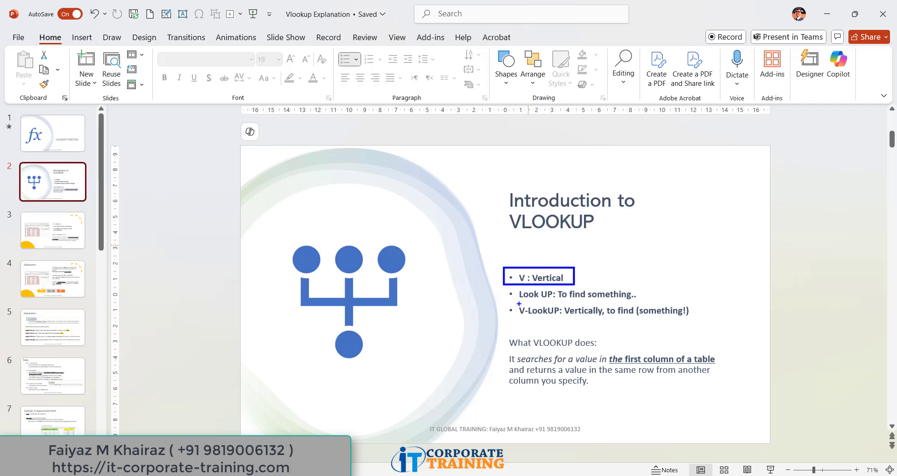
pyautogui.press('r')
pyautogui.moveTo(498, 286); pyautogui.dragTo(639, 301)
pyautogui.moveTo(557, 259)
pyautogui.mouseDown()
pyautogui.moveTo(477, 282)
pyautogui.moveTo(650, 313)
pyautogui.moveTo(560, 244)
pyautogui.moveTo(535, 245)
pyautogui.mouseUp()
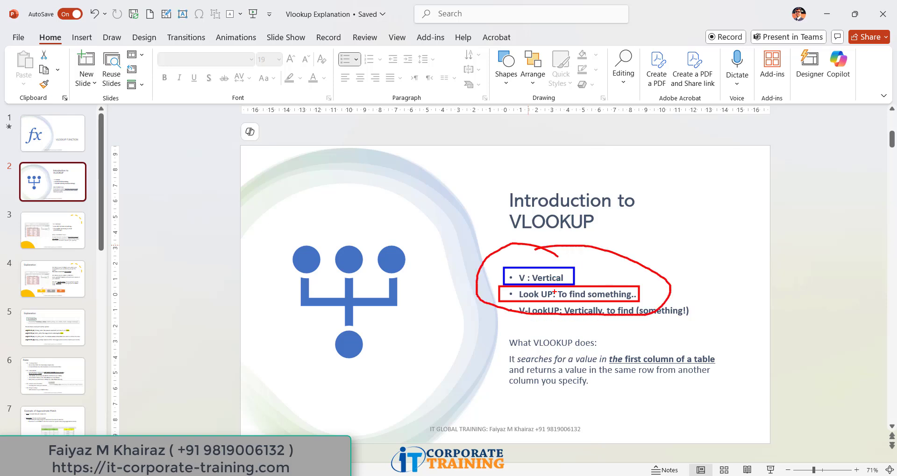
pyautogui.press('e')
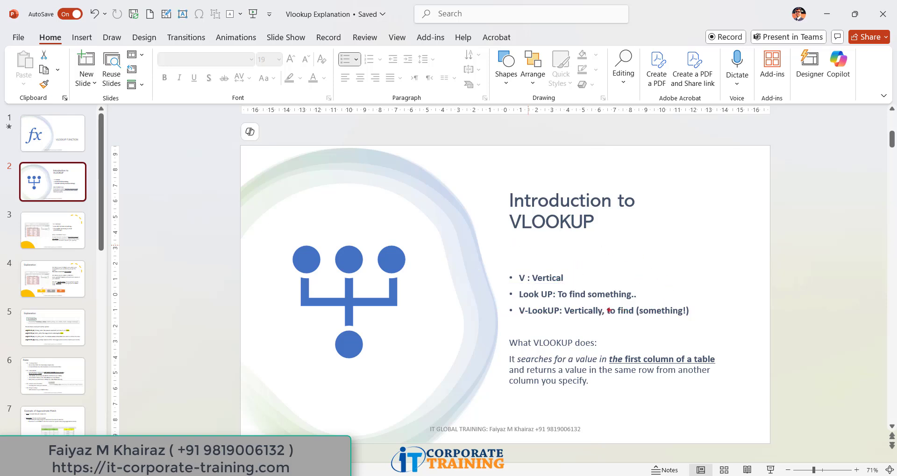
# Highlight the V-LookUP bullet, then box and underline key phrases in the 'What VLOOKUP does' paragraph.
pyautogui.moveTo(508, 304)
pyautogui.mouseDown()
pyautogui.moveTo(641, 327)
pyautogui.moveTo(700, 325)
pyautogui.mouseUp()
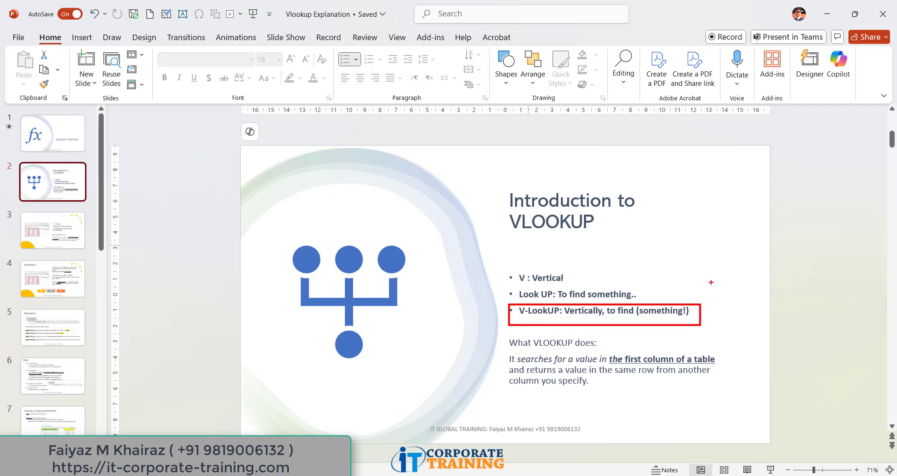
pyautogui.moveTo(673, 258)
pyautogui.mouseDown()
pyautogui.moveTo(714, 256)
pyautogui.moveTo(719, 343)
pyautogui.moveTo(683, 342)
pyautogui.mouseUp()
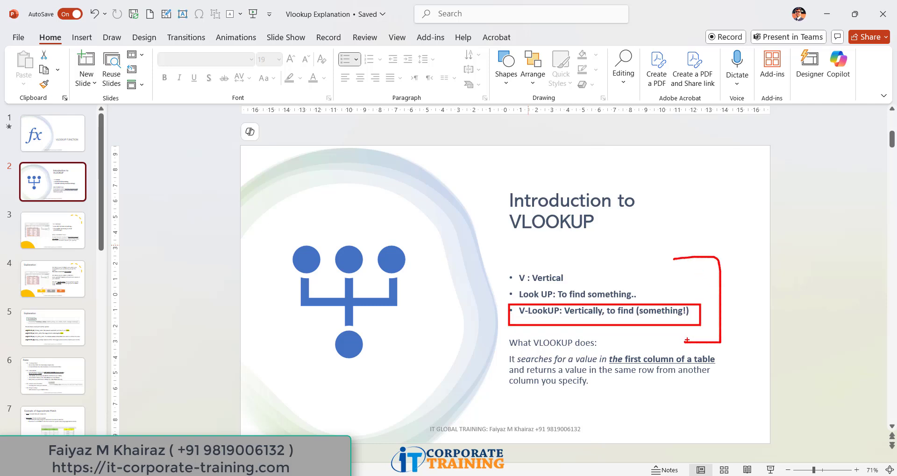
pyautogui.press('e')
pyautogui.moveTo(498, 329); pyautogui.dragTo(744, 401)
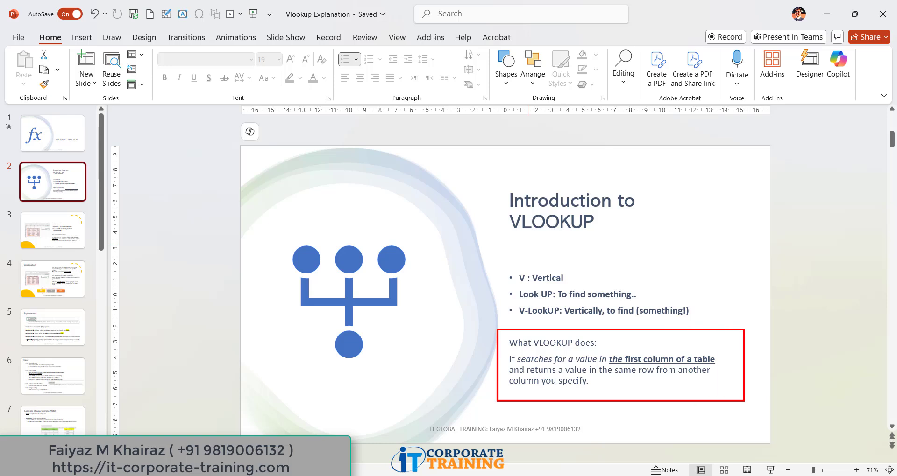
pyautogui.moveTo(538, 349)
pyautogui.mouseDown()
pyautogui.moveTo(588, 349)
pyautogui.moveTo(551, 351)
pyautogui.moveTo(590, 366)
pyautogui.mouseUp()
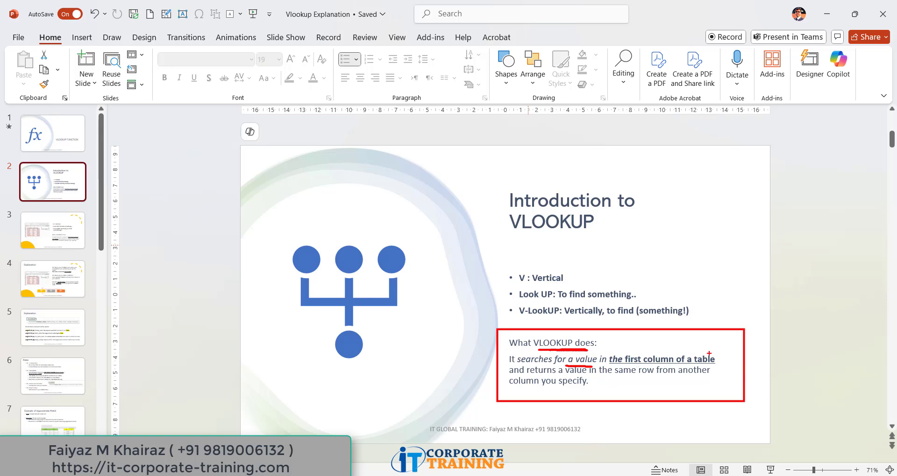
pyautogui.moveTo(535, 378); pyautogui.dragTo(694, 370)
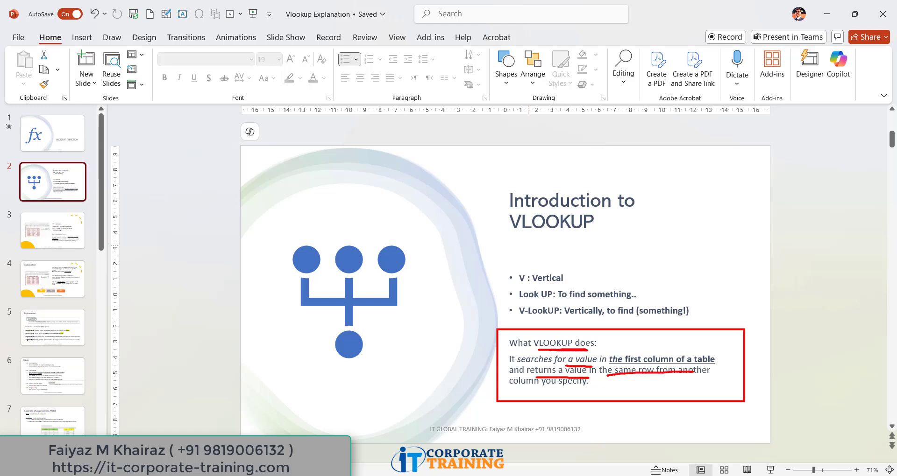
pyautogui.moveTo(512, 388); pyautogui.dragTo(587, 390)
pyautogui.press('e')
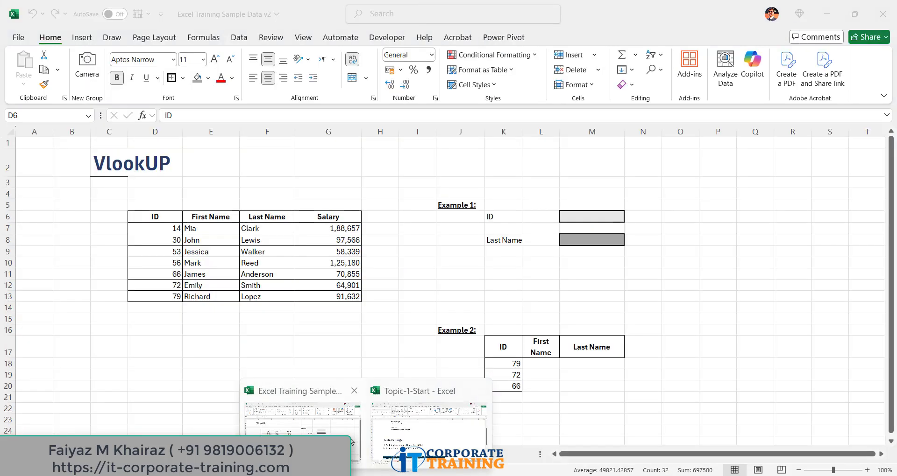
# Enter 79 in A6 and in the Example 1 ID box M6, then circle it and box table D6:G13.
pyautogui.click(353, 442)
pyautogui.click(569, 222)
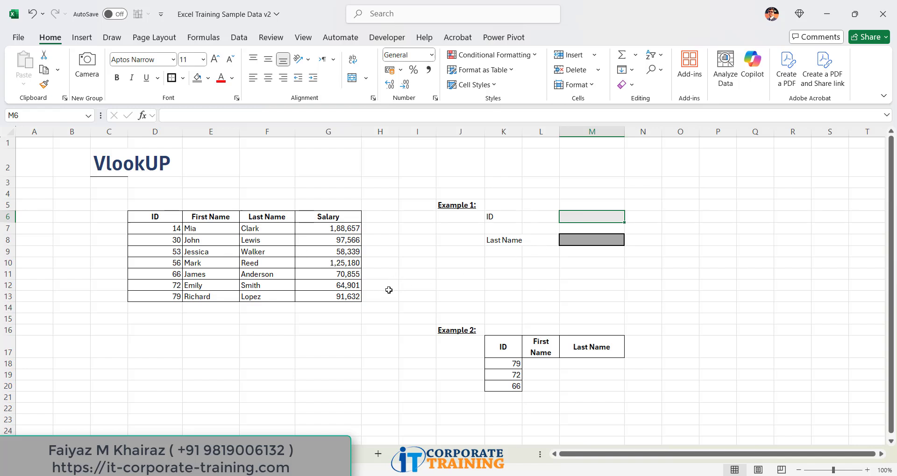
pyautogui.press('Home')
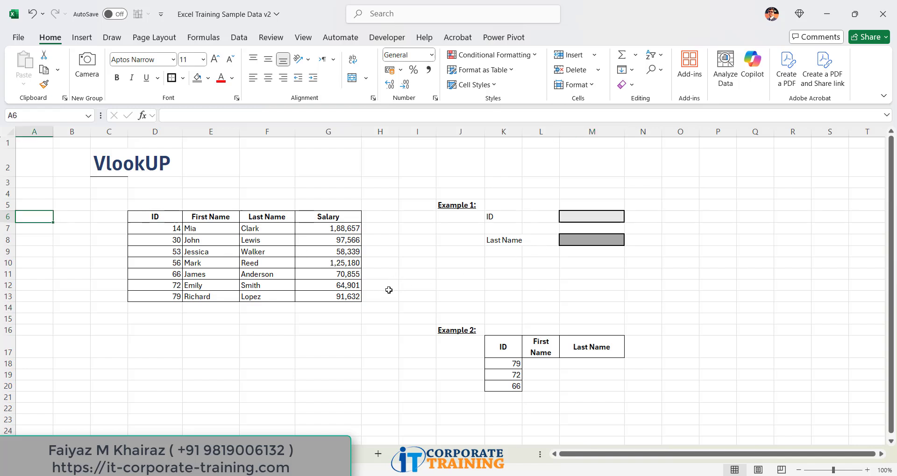
pyautogui.write('79')
pyautogui.click(576, 217)
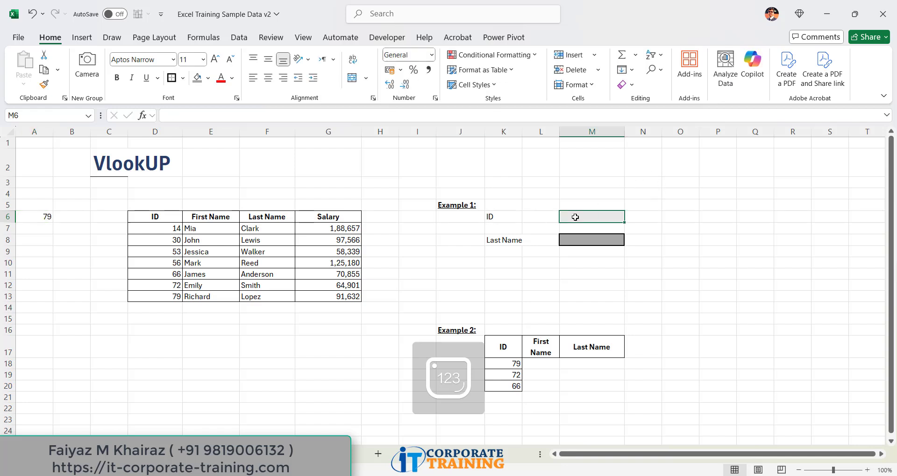
pyautogui.write('79')
pyautogui.press('Return')
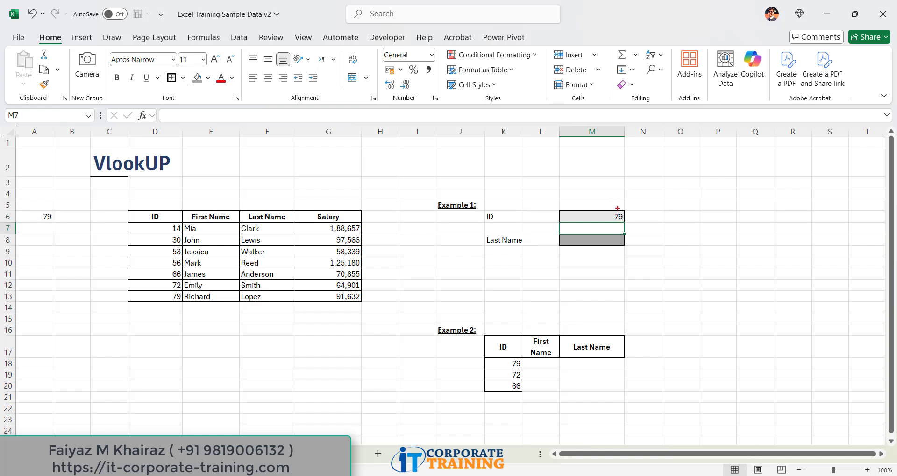
pyautogui.moveTo(626, 207)
pyautogui.mouseDown()
pyautogui.moveTo(609, 204)
pyautogui.moveTo(615, 224)
pyautogui.moveTo(629, 206)
pyautogui.moveTo(449, 180)
pyautogui.moveTo(271, 219)
pyautogui.moveTo(286, 222)
pyautogui.mouseUp()
pyautogui.moveTo(108, 204); pyautogui.dragTo(376, 314)
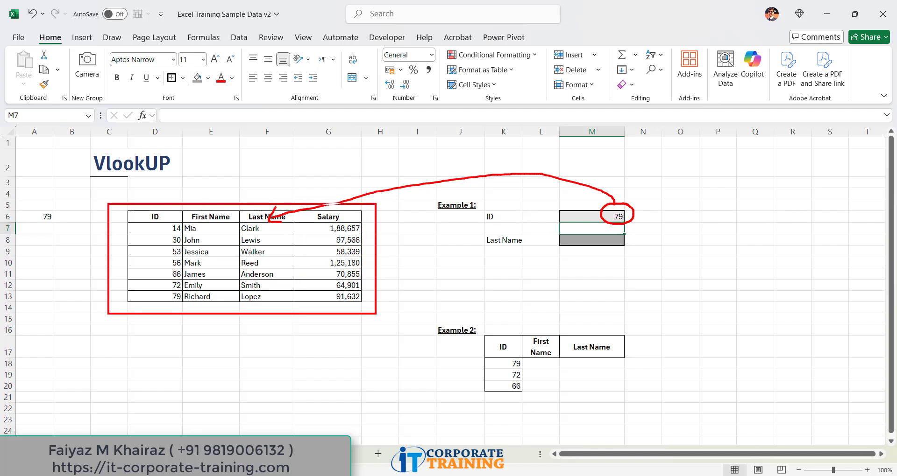
pyautogui.press('e')
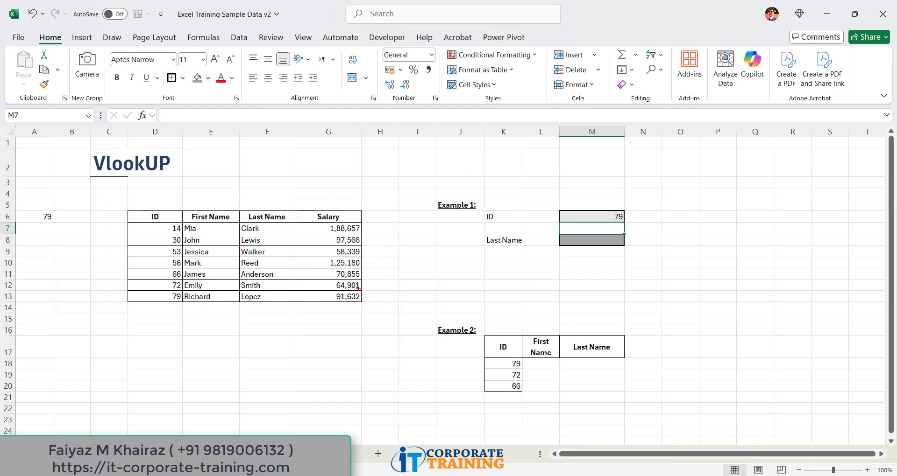
pyautogui.click(274, 241)
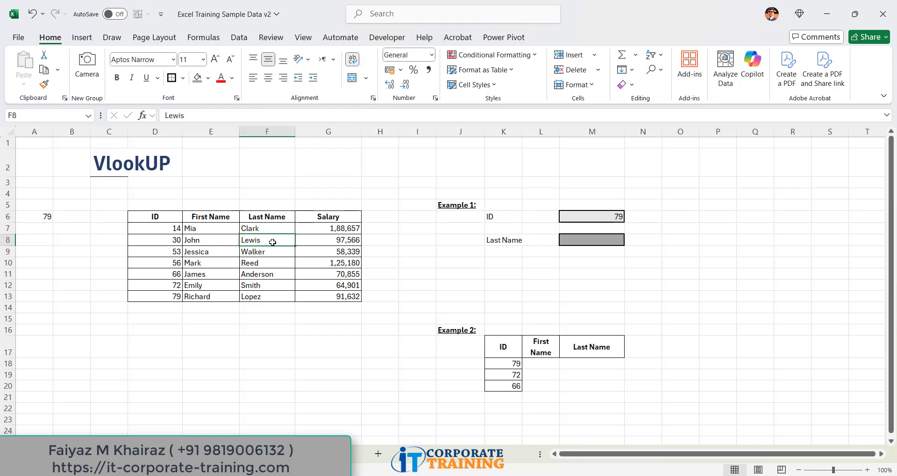
pyautogui.moveTo(272, 239)
pyautogui.mouseDown()
pyautogui.moveTo(488, 110)
pyautogui.moveTo(544, 44)
pyautogui.moveTo(572, 34)
pyautogui.moveTo(700, 49)
pyautogui.mouseUp()
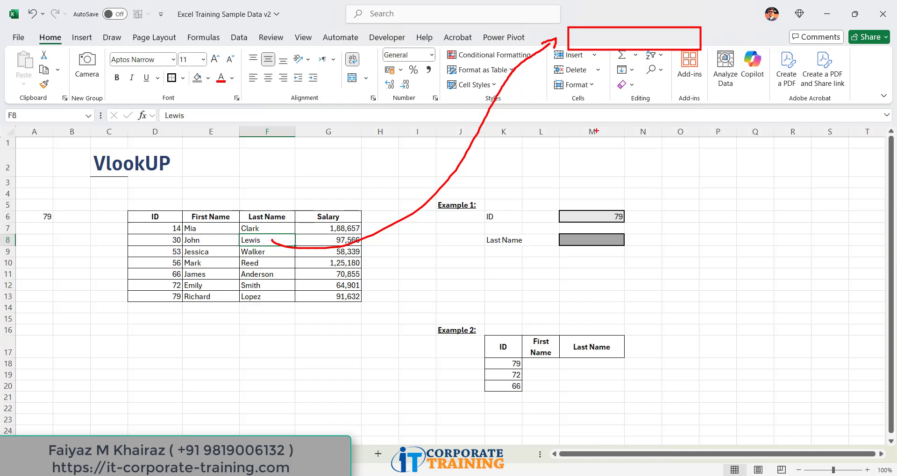
pyautogui.press('Escape')
pyautogui.click(576, 237)
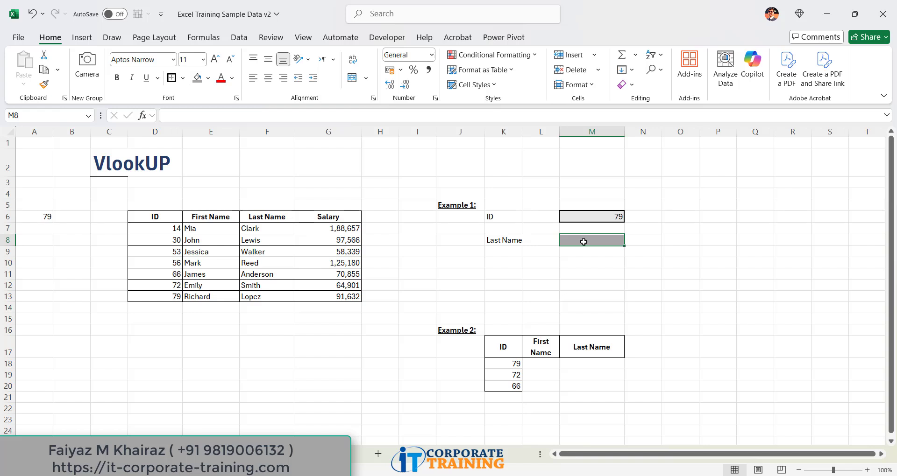
pyautogui.write('=')
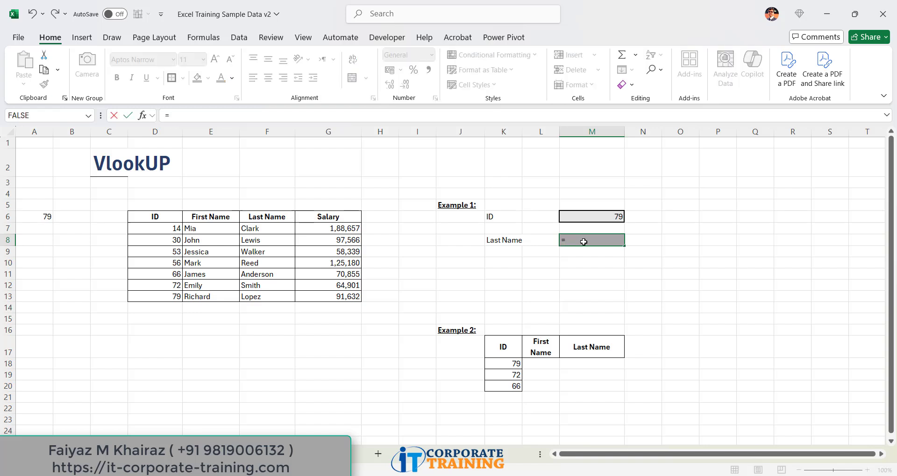
pyautogui.write('v;')
pyautogui.press('BackSpace')
pyautogui.write('l')
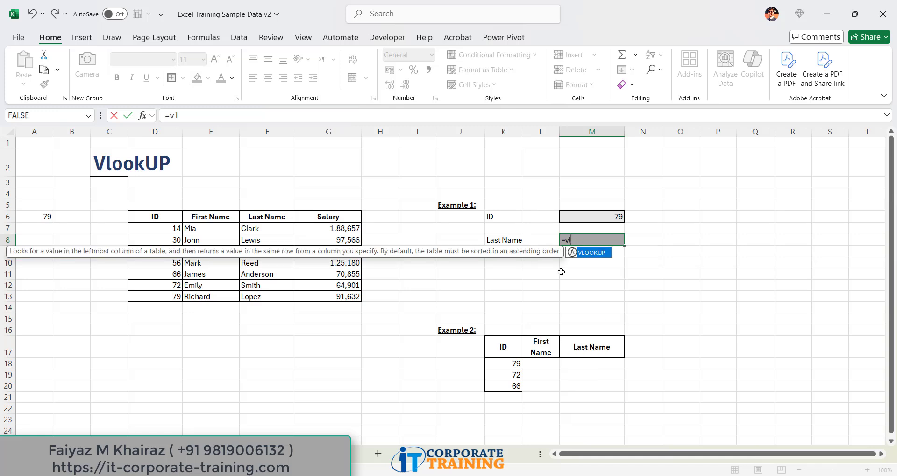
pyautogui.moveTo(556, 228)
pyautogui.mouseDown()
pyautogui.moveTo(461, 239)
pyautogui.moveTo(631, 280)
pyautogui.moveTo(559, 215)
pyautogui.moveTo(535, 216)
pyautogui.mouseUp()
pyautogui.moveTo(635, 241)
pyautogui.mouseDown()
pyautogui.moveTo(710, 173)
pyautogui.moveTo(784, 199)
pyautogui.mouseUp()
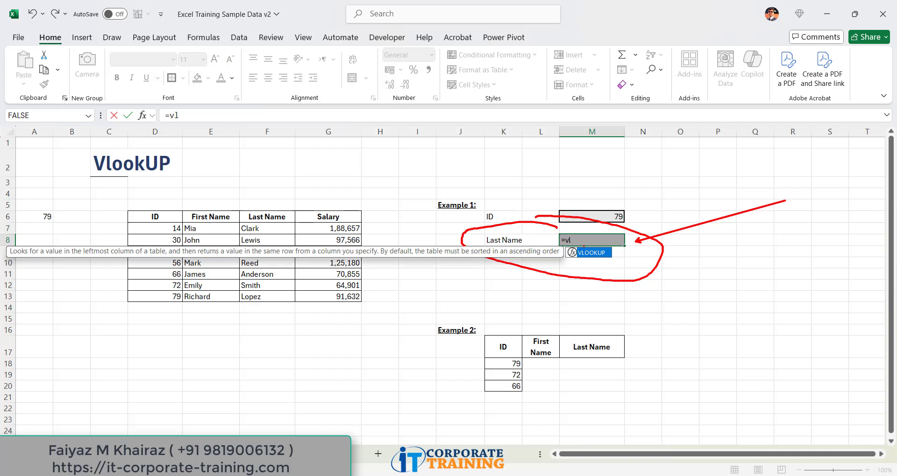
pyautogui.press('Escape')
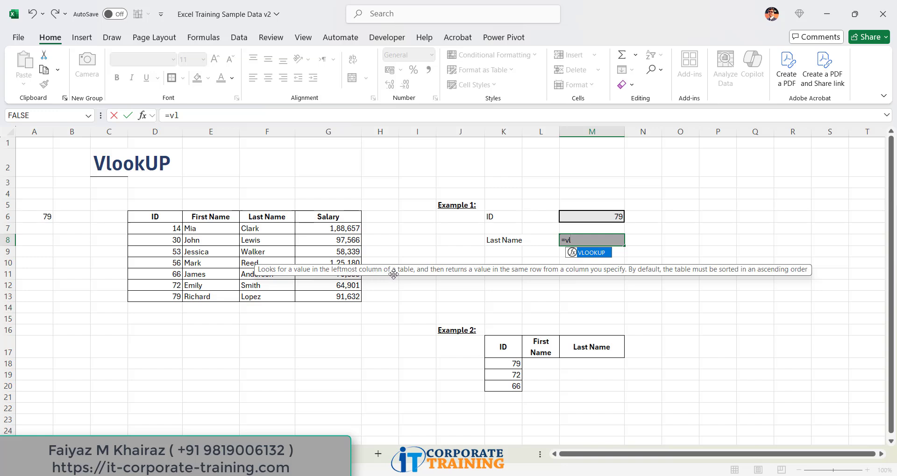
pyautogui.moveTo(393, 257)
pyautogui.mouseDown()
pyautogui.moveTo(422, 284)
pyautogui.moveTo(356, 188)
pyautogui.moveTo(339, 199)
pyautogui.moveTo(362, 197)
pyautogui.mouseUp()
pyautogui.moveTo(166, 361)
pyautogui.mouseDown()
pyautogui.moveTo(201, 356)
pyautogui.moveTo(175, 389)
pyautogui.moveTo(215, 379)
pyautogui.moveTo(232, 353)
pyautogui.moveTo(264, 379)
pyautogui.mouseUp()
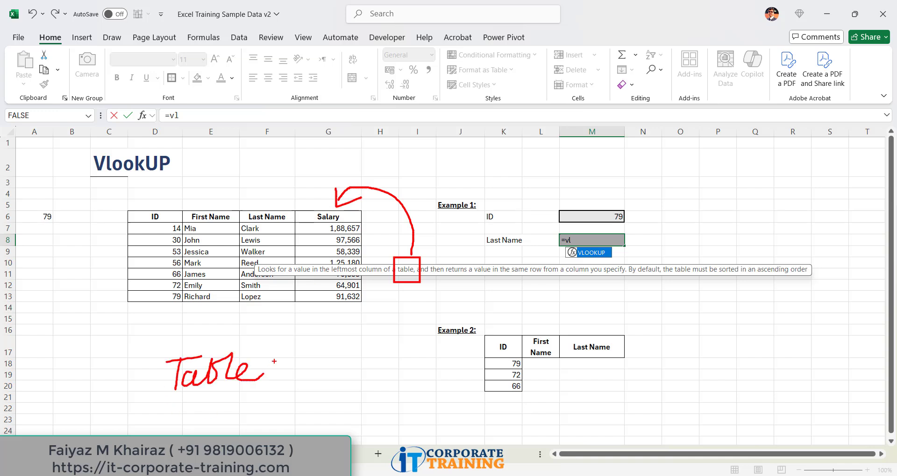
pyautogui.moveTo(289, 340)
pyautogui.mouseDown()
pyautogui.moveTo(270, 386)
pyautogui.moveTo(367, 361)
pyautogui.moveTo(358, 402)
pyautogui.moveTo(393, 356)
pyautogui.moveTo(400, 368)
pyautogui.mouseUp()
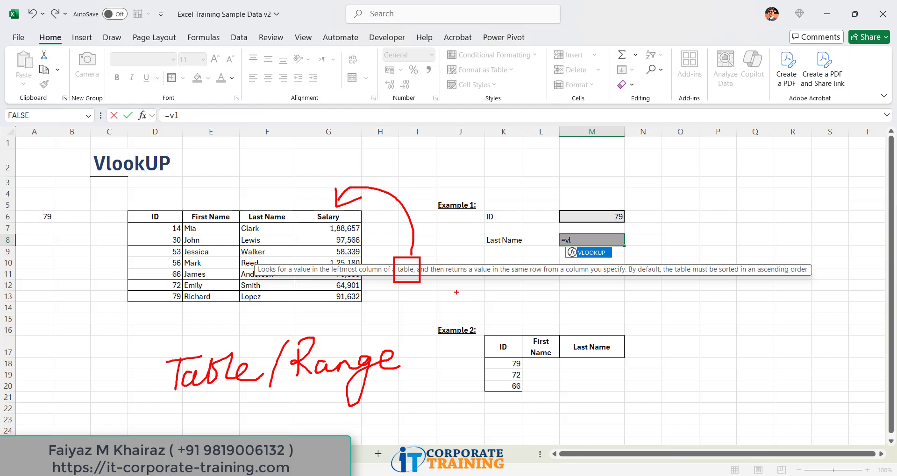
pyautogui.moveTo(443, 275)
pyautogui.mouseDown()
pyautogui.moveTo(614, 275)
pyautogui.moveTo(630, 255)
pyautogui.moveTo(621, 277)
pyautogui.moveTo(631, 292)
pyautogui.mouseUp()
pyautogui.moveTo(800, 251)
pyautogui.mouseDown()
pyautogui.moveTo(816, 278)
pyautogui.moveTo(798, 288)
pyautogui.mouseUp()
pyautogui.moveTo(631, 289); pyautogui.dragTo(794, 289)
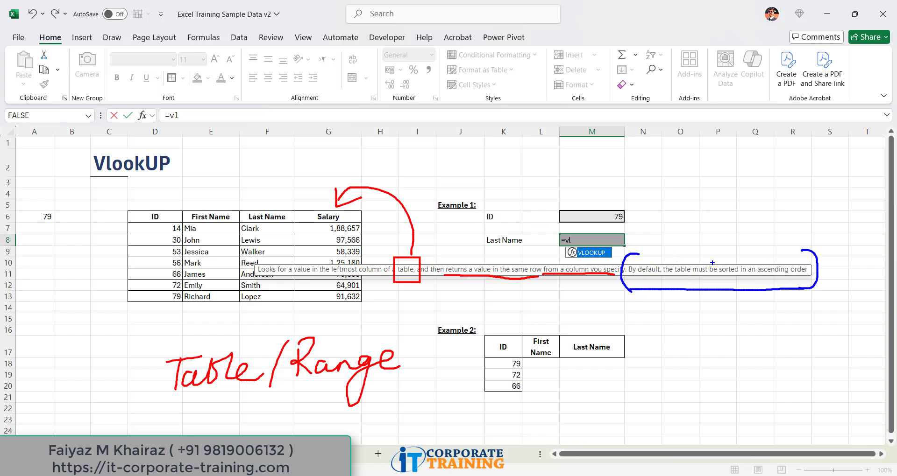
pyautogui.moveTo(714, 260)
pyautogui.mouseDown()
pyautogui.moveTo(683, 257)
pyautogui.moveTo(731, 279)
pyautogui.moveTo(798, 277)
pyautogui.mouseUp()
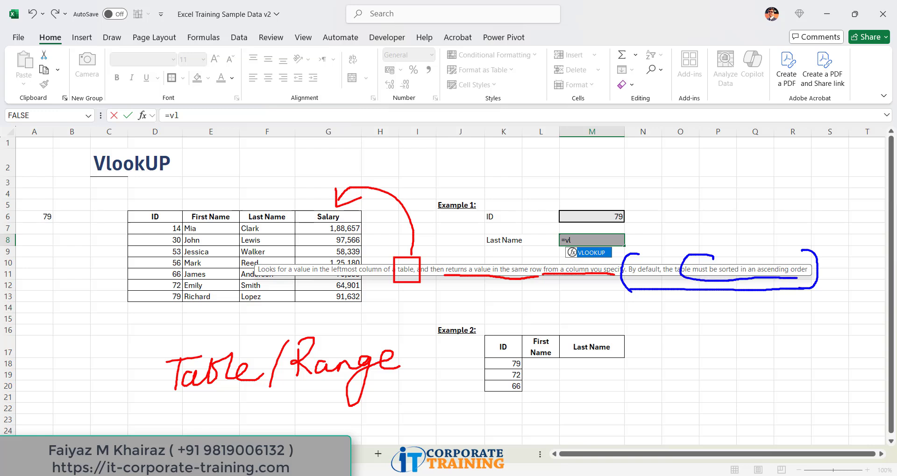
pyautogui.moveTo(704, 252)
pyautogui.mouseDown()
pyautogui.moveTo(809, 257)
pyautogui.moveTo(812, 269)
pyautogui.moveTo(794, 279)
pyautogui.mouseUp()
pyautogui.moveTo(283, 164)
pyautogui.mouseDown()
pyautogui.moveTo(239, 185)
pyautogui.moveTo(254, 180)
pyautogui.mouseUp()
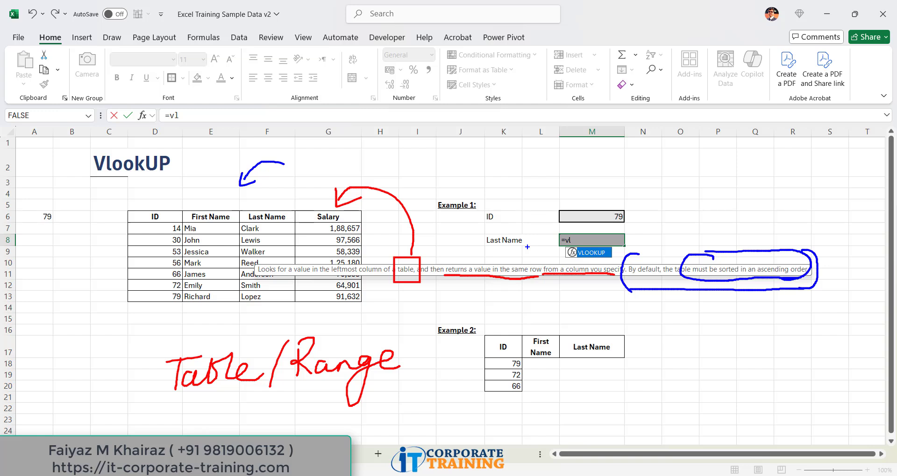
pyautogui.press('e')
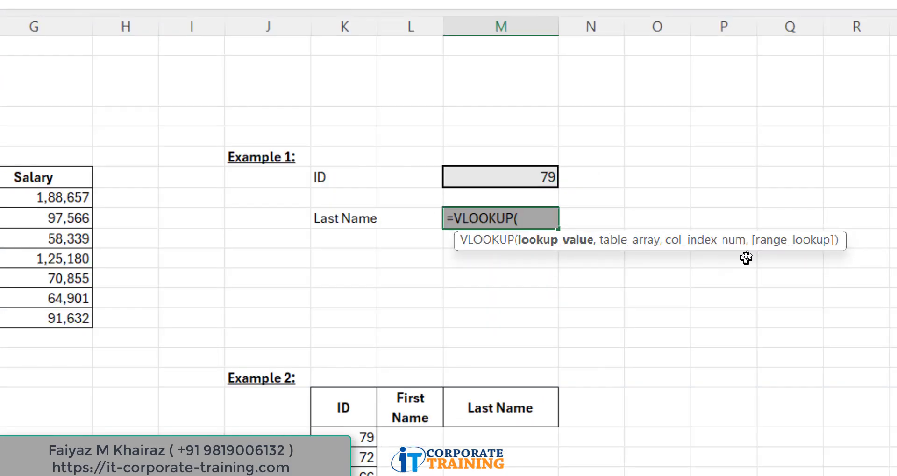
# Select VLOOKUP in the M8 formula and place the cursor after its opening bracket.
pyautogui.doubleClick(483, 219)
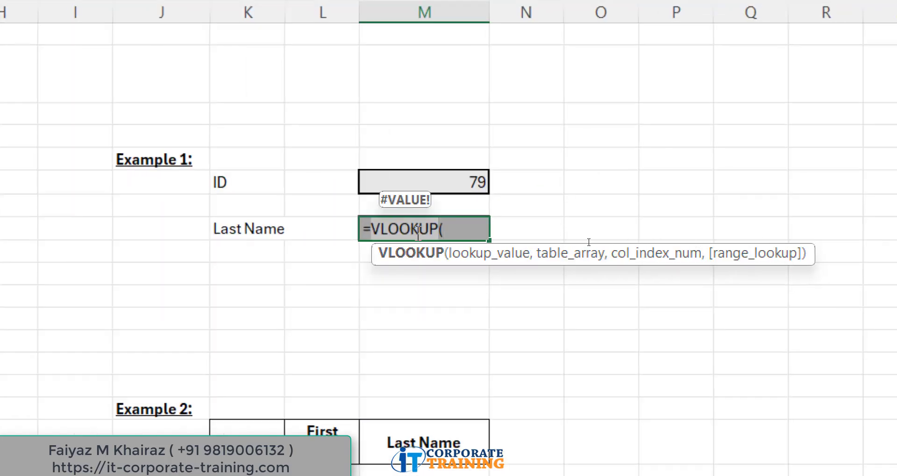
pyautogui.click(463, 228)
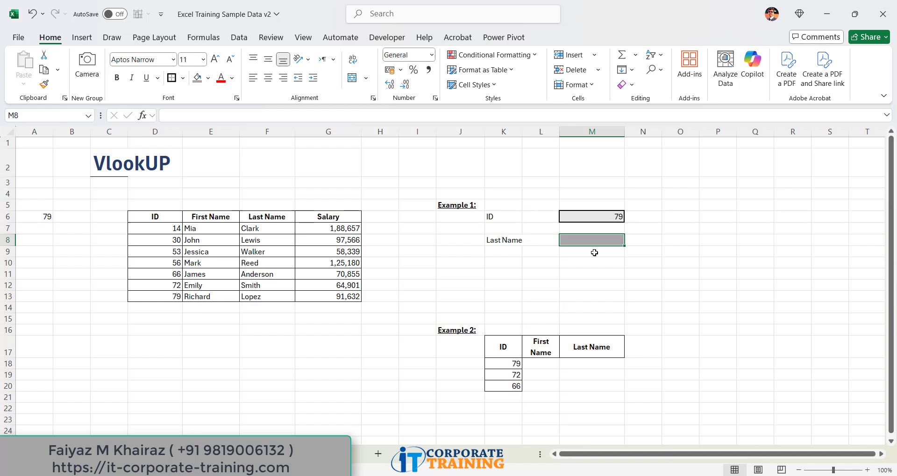
# Start =VLOOKUP(, in M8 from autocomplete and mark the missing lookup_value in the argument hint.
pyautogui.write('=vl')
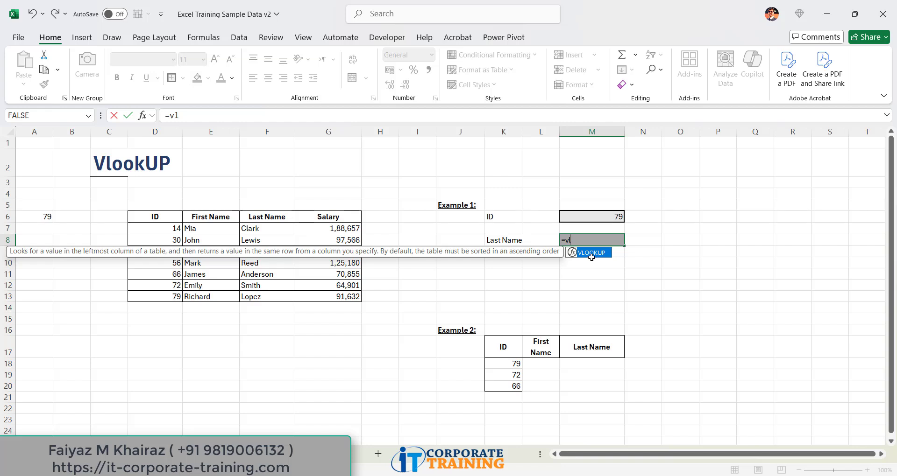
pyautogui.doubleClick(591, 258)
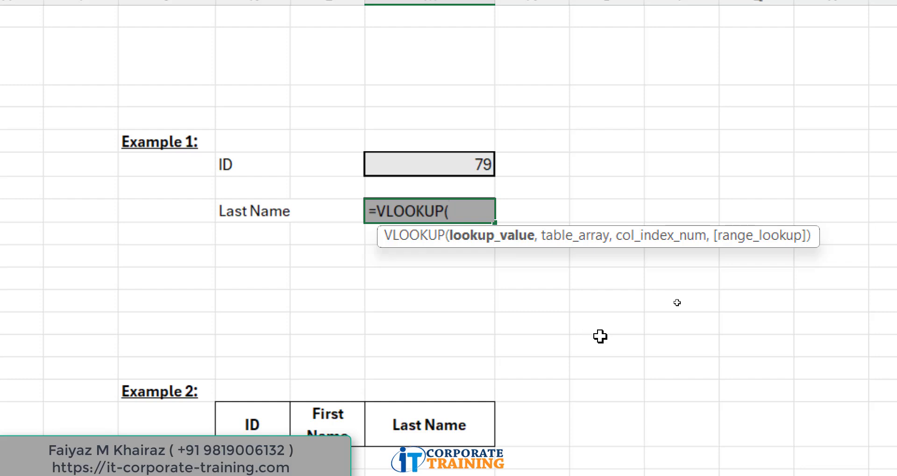
pyautogui.write(',')
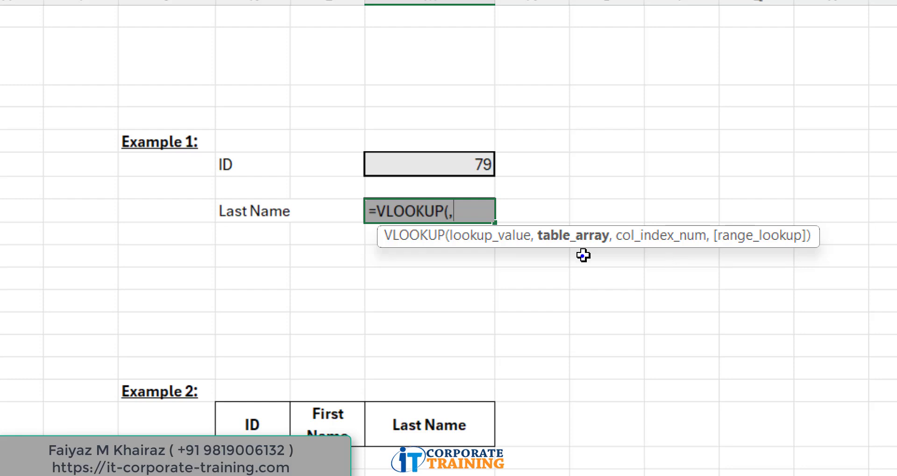
pyautogui.moveTo(582, 256)
pyautogui.mouseDown()
pyautogui.moveTo(558, 286)
pyautogui.moveTo(501, 269)
pyautogui.moveTo(498, 252)
pyautogui.moveTo(493, 265)
pyautogui.moveTo(509, 260)
pyautogui.mouseUp()
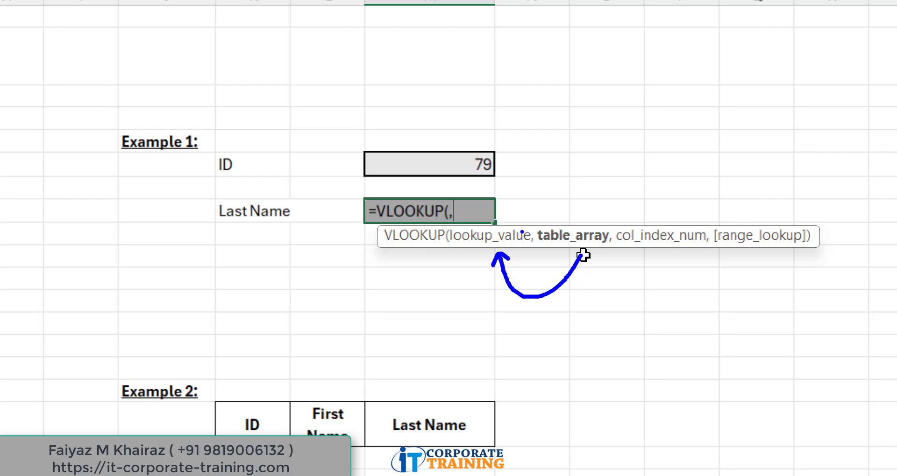
pyautogui.moveTo(777, 190)
pyautogui.mouseDown()
pyautogui.moveTo(786, 204)
pyautogui.moveTo(775, 222)
pyautogui.moveTo(809, 247)
pyautogui.moveTo(801, 293)
pyautogui.moveTo(816, 290)
pyautogui.mouseUp()
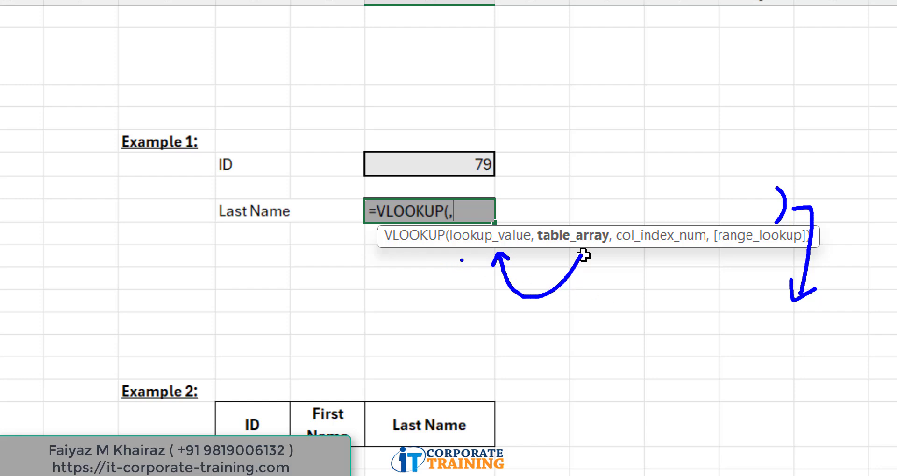
pyautogui.moveTo(459, 254)
pyautogui.mouseDown()
pyautogui.moveTo(467, 261)
pyautogui.moveTo(454, 267)
pyautogui.mouseUp()
# Delete the stray comma, annotate the lookup_value hint, and pick M6 so the formula reads =VLOOKUP(M6.
pyautogui.press('Escape')
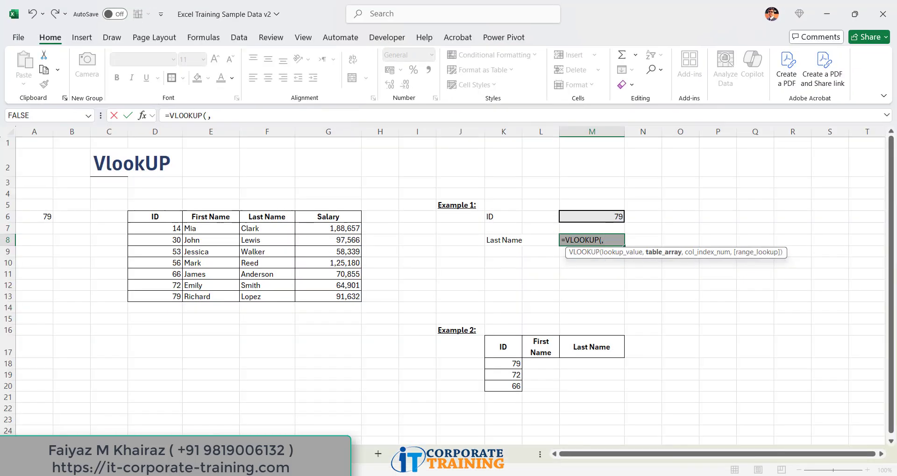
pyautogui.press('BackSpace')
pyautogui.moveTo(518, 231)
pyautogui.mouseDown()
pyautogui.moveTo(472, 236)
pyautogui.moveTo(503, 263)
pyautogui.moveTo(539, 241)
pyautogui.moveTo(494, 234)
pyautogui.mouseUp()
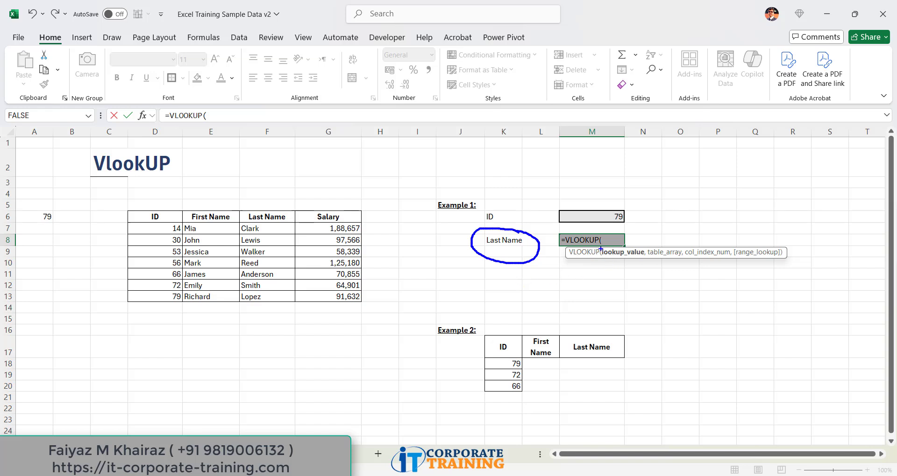
pyautogui.moveTo(596, 243); pyautogui.dragTo(649, 263)
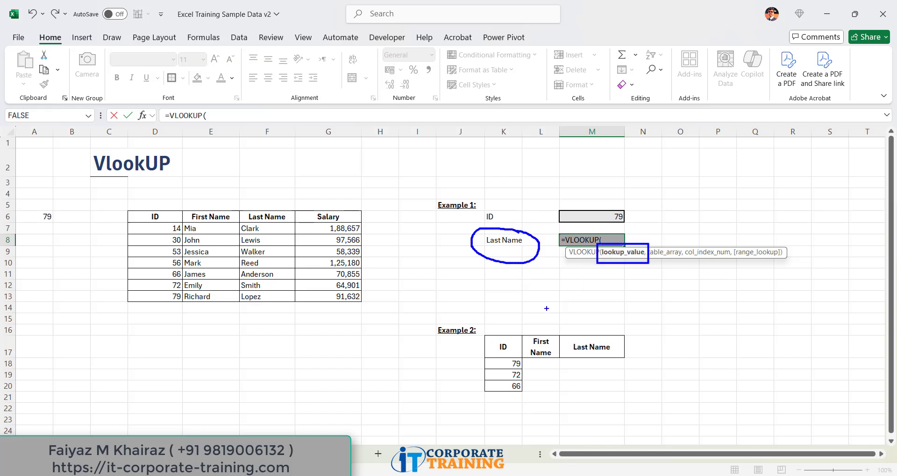
pyautogui.moveTo(413, 243)
pyautogui.mouseDown()
pyautogui.moveTo(401, 361)
pyautogui.moveTo(415, 346)
pyautogui.mouseUp()
pyautogui.press('Escape')
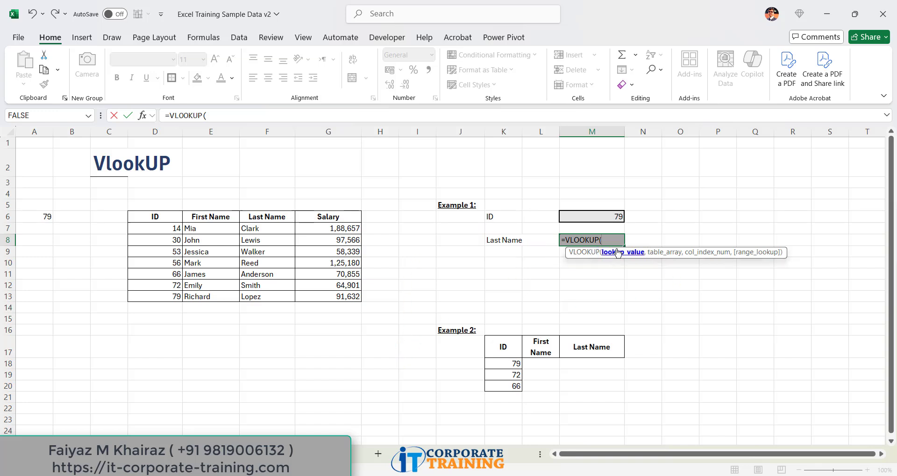
pyautogui.click(614, 217)
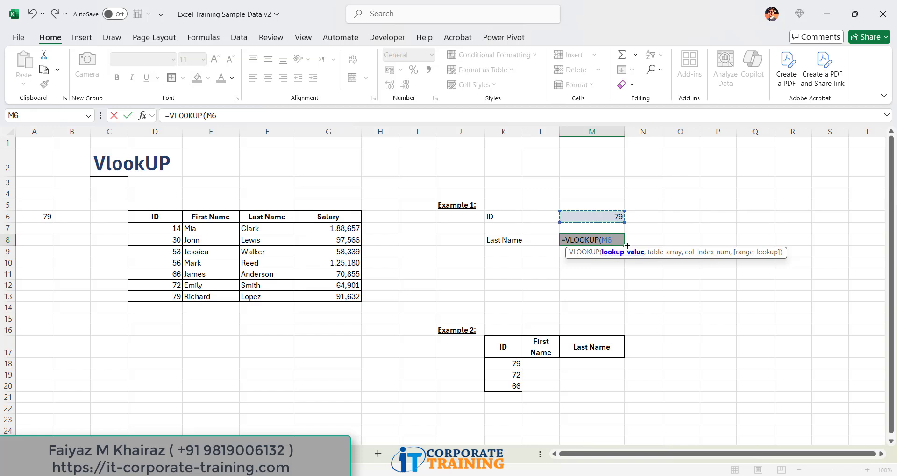
pyautogui.hotkey('ctrl', '2')
pyautogui.moveTo(620, 195)
pyautogui.mouseDown()
pyautogui.moveTo(599, 211)
pyautogui.moveTo(629, 232)
pyautogui.moveTo(613, 194)
pyautogui.moveTo(365, 204)
pyautogui.mouseUp()
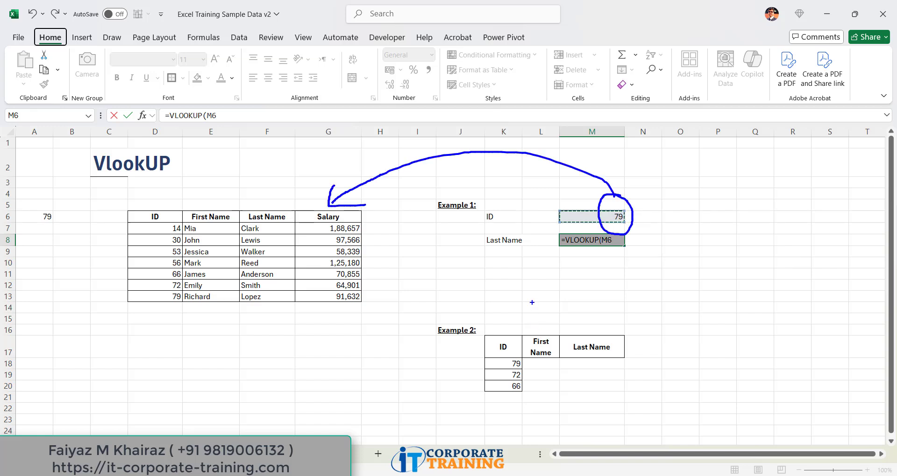
pyautogui.press('Escape')
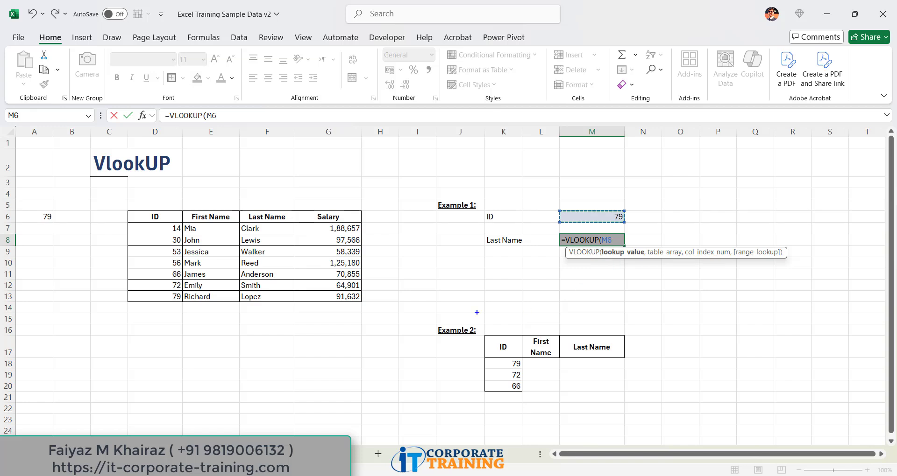
pyautogui.moveTo(103, 309); pyautogui.dragTo(103, 200)
pyautogui.moveTo(400, 276)
pyautogui.mouseDown()
pyautogui.moveTo(80, 286)
pyautogui.moveTo(59, 276)
pyautogui.mouseUp()
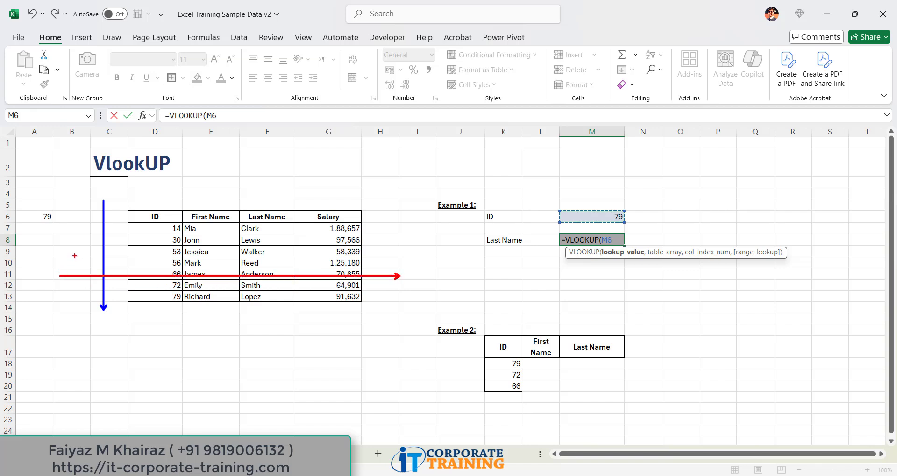
pyautogui.moveTo(87, 232)
pyautogui.mouseDown()
pyautogui.moveTo(85, 246)
pyautogui.moveTo(71, 248)
pyautogui.moveTo(98, 233)
pyautogui.mouseUp()
pyautogui.moveTo(170, 293); pyautogui.dragTo(190, 301)
pyautogui.moveTo(186, 281)
pyautogui.mouseDown()
pyautogui.moveTo(156, 287)
pyautogui.moveTo(197, 295)
pyautogui.mouseUp()
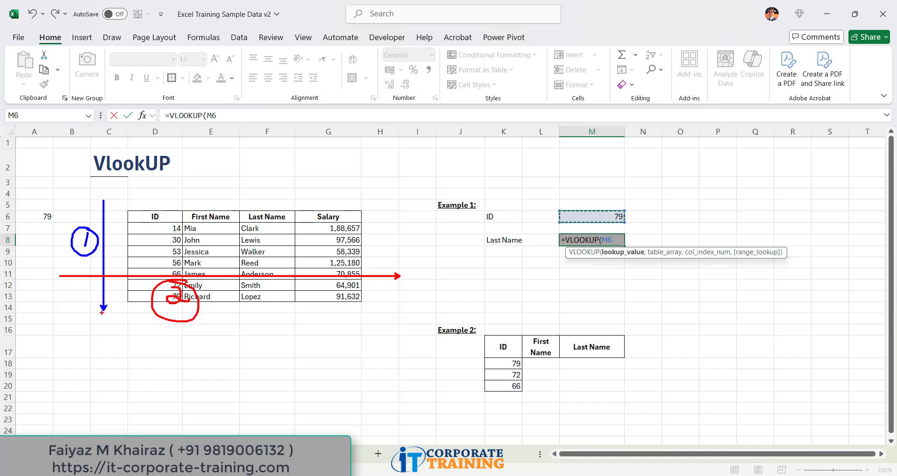
pyautogui.press('e')
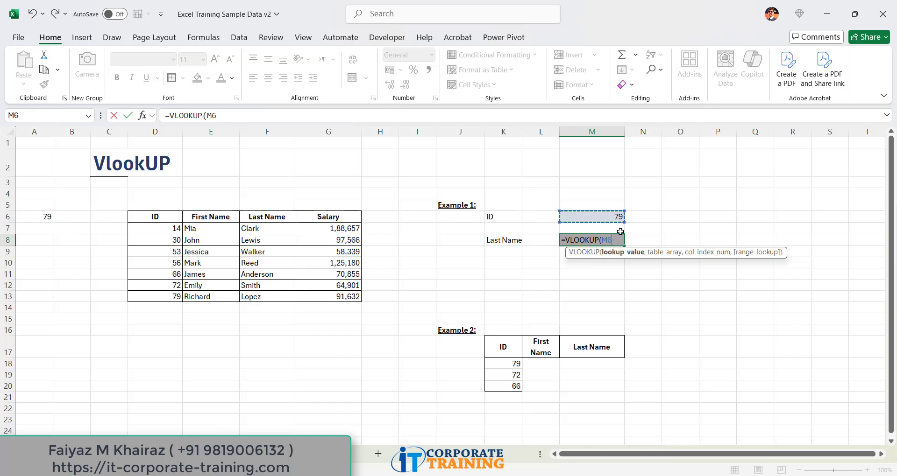
pyautogui.moveTo(632, 204)
pyautogui.mouseDown()
pyautogui.moveTo(624, 200)
pyautogui.moveTo(601, 222)
pyautogui.moveTo(636, 212)
pyautogui.moveTo(622, 206)
pyautogui.mouseUp()
# Add a comma and try E6:G13 as the table range, marking its link to ID 79.
pyautogui.press('Escape')
pyautogui.write(',')
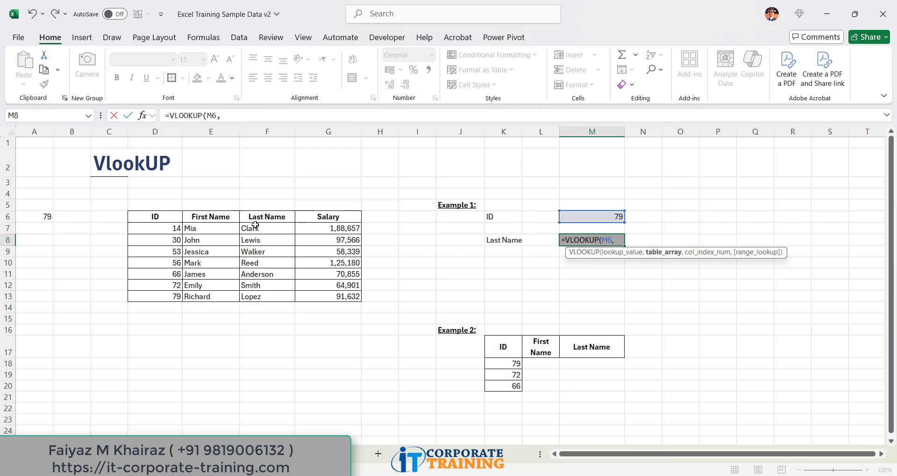
pyautogui.moveTo(223, 219); pyautogui.dragTo(359, 301)
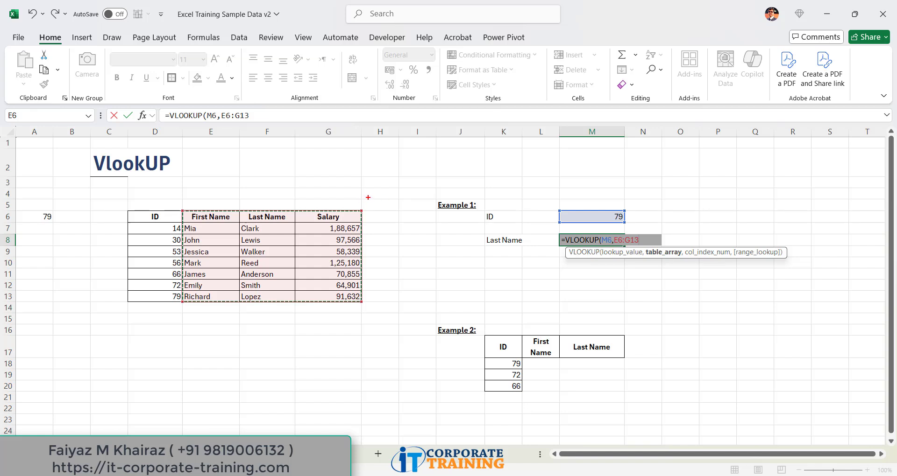
pyautogui.moveTo(369, 196)
pyautogui.mouseDown()
pyautogui.moveTo(305, 158)
pyautogui.moveTo(244, 187)
pyautogui.moveTo(226, 206)
pyautogui.moveTo(238, 202)
pyautogui.mouseUp()
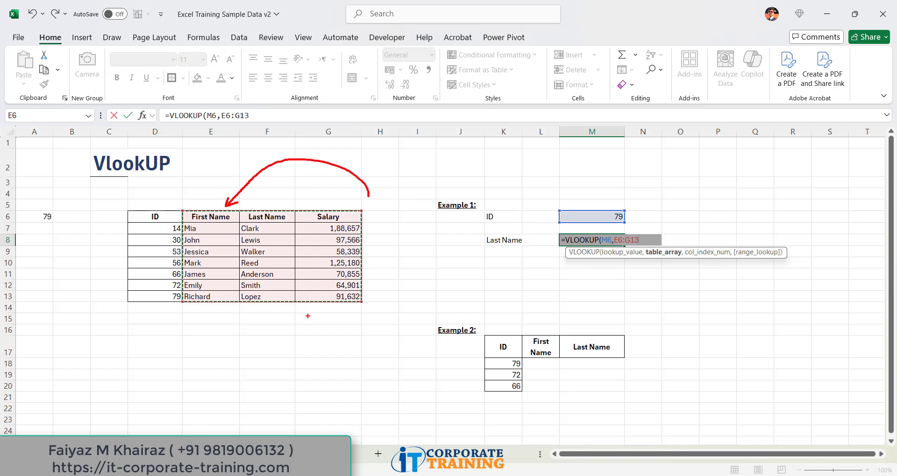
pyautogui.moveTo(628, 213)
pyautogui.mouseDown()
pyautogui.moveTo(617, 198)
pyautogui.moveTo(600, 230)
pyautogui.moveTo(635, 216)
pyautogui.moveTo(558, 151)
pyautogui.mouseUp()
pyautogui.moveTo(388, 133)
pyautogui.mouseDown()
pyautogui.moveTo(296, 169)
pyautogui.moveTo(219, 234)
pyautogui.mouseUp()
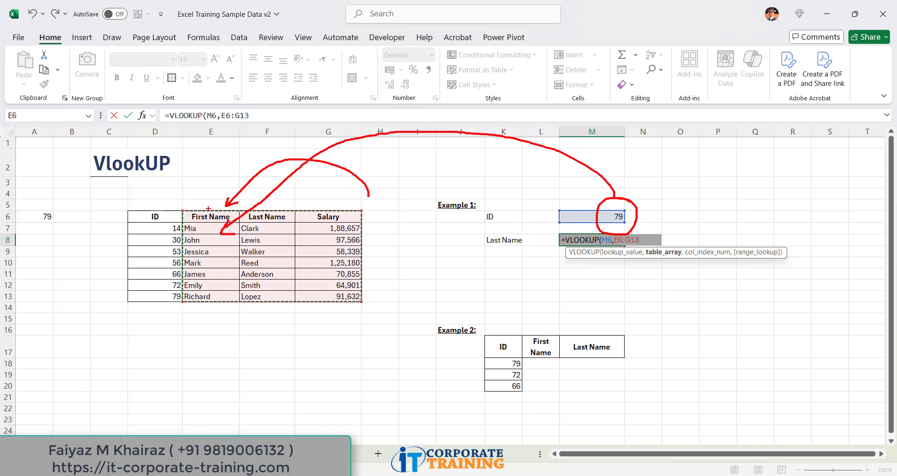
pyautogui.press('e')
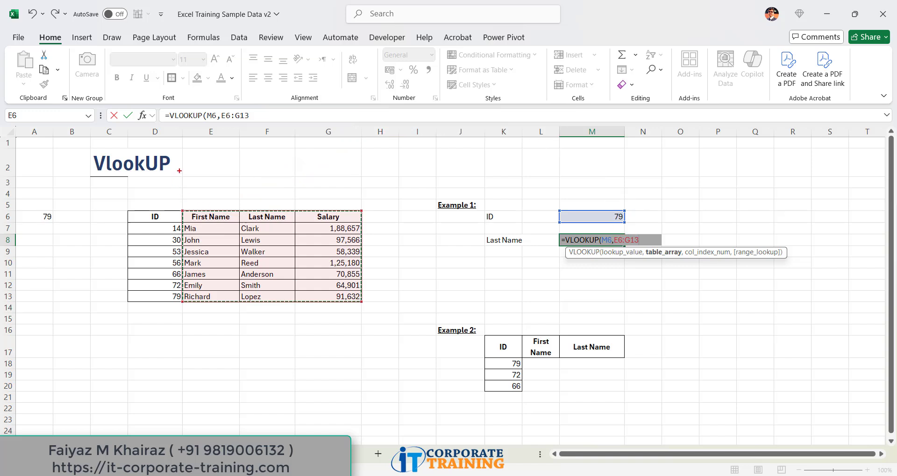
# Reselect F6:G13 as the table range, with an arrow from 79 to the Last Name column.
pyautogui.moveTo(179, 171)
pyautogui.mouseDown()
pyautogui.moveTo(200, 278)
pyautogui.moveTo(218, 325)
pyautogui.moveTo(239, 347)
pyautogui.mouseUp()
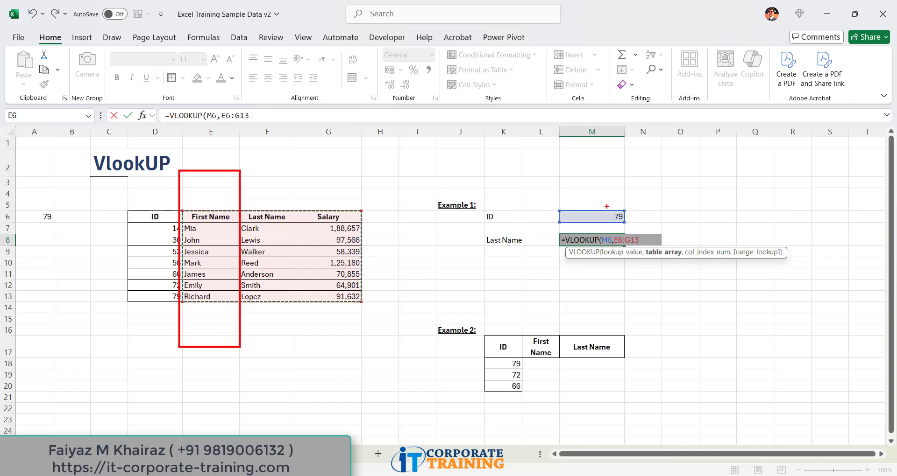
pyautogui.moveTo(629, 205)
pyautogui.mouseDown()
pyautogui.moveTo(602, 233)
pyautogui.moveTo(628, 209)
pyautogui.moveTo(376, 162)
pyautogui.moveTo(267, 202)
pyautogui.moveTo(284, 208)
pyautogui.mouseUp()
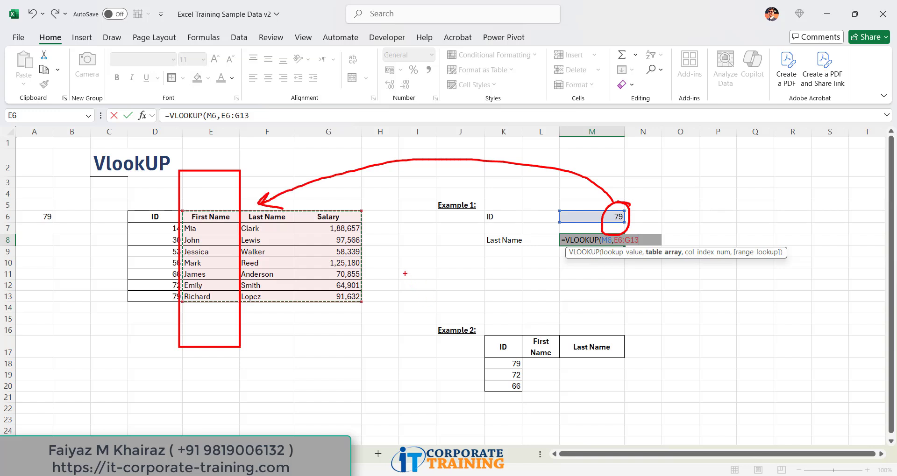
pyautogui.moveTo(395, 264)
pyautogui.mouseDown()
pyautogui.moveTo(413, 282)
pyautogui.moveTo(407, 265)
pyautogui.moveTo(393, 284)
pyautogui.mouseUp()
pyautogui.press('Escape')
pyautogui.moveTo(266, 216)
pyautogui.mouseDown()
pyautogui.moveTo(263, 297)
pyautogui.moveTo(322, 294)
pyautogui.mouseUp()
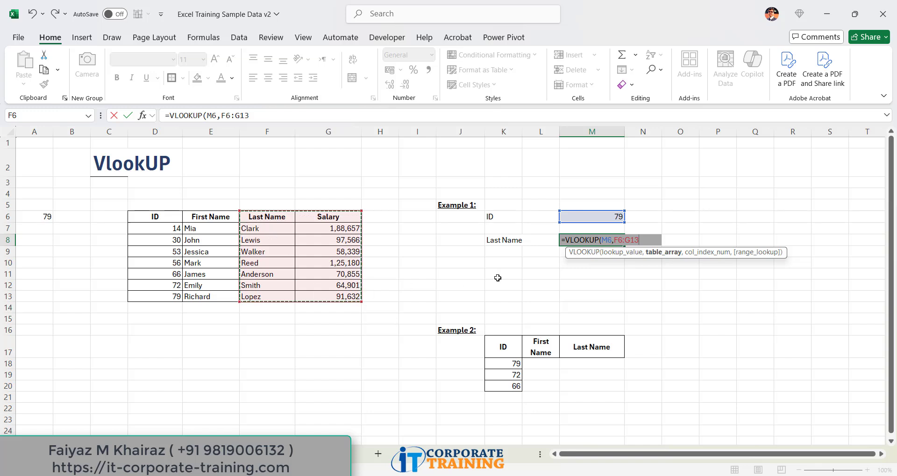
pyautogui.moveTo(624, 202)
pyautogui.mouseDown()
pyautogui.moveTo(610, 230)
pyautogui.moveTo(624, 205)
pyautogui.moveTo(479, 119)
pyautogui.moveTo(262, 161)
pyautogui.moveTo(251, 208)
pyautogui.moveTo(263, 202)
pyautogui.moveTo(311, 346)
pyautogui.mouseUp()
# Try C6:G13 as the table range, annotate it, then delete it from the formula.
pyautogui.press('Escape')
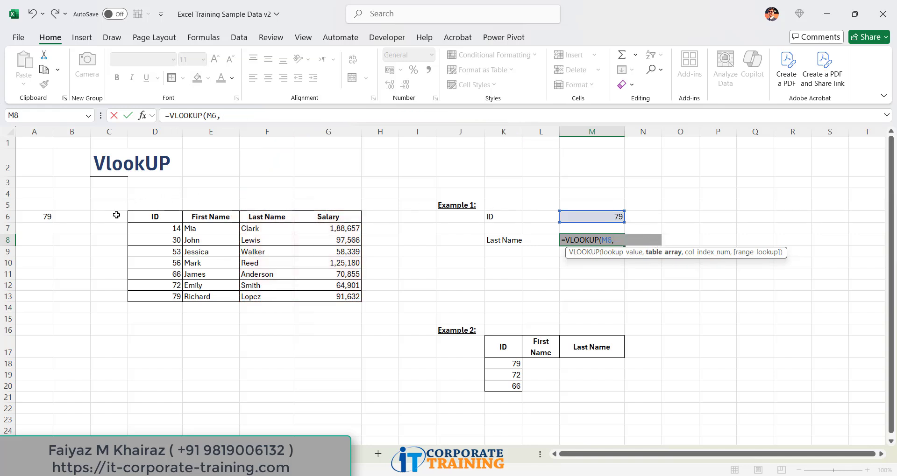
pyautogui.moveTo(116, 215); pyautogui.dragTo(339, 296)
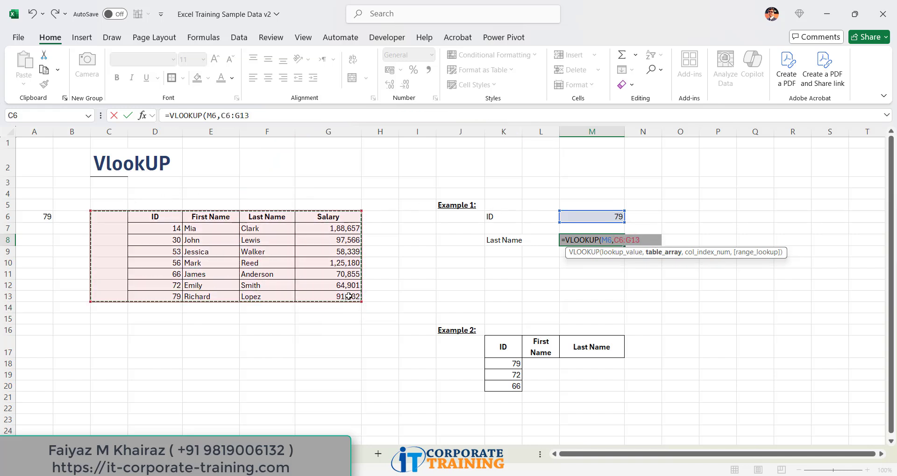
pyautogui.hotkey('ctrl', '2')
pyautogui.moveTo(634, 206)
pyautogui.mouseDown()
pyautogui.moveTo(599, 213)
pyautogui.moveTo(630, 216)
pyautogui.moveTo(592, 187)
pyautogui.moveTo(290, 155)
pyautogui.moveTo(112, 242)
pyautogui.moveTo(124, 248)
pyautogui.mouseUp()
pyautogui.moveTo(103, 328); pyautogui.dragTo(103, 188)
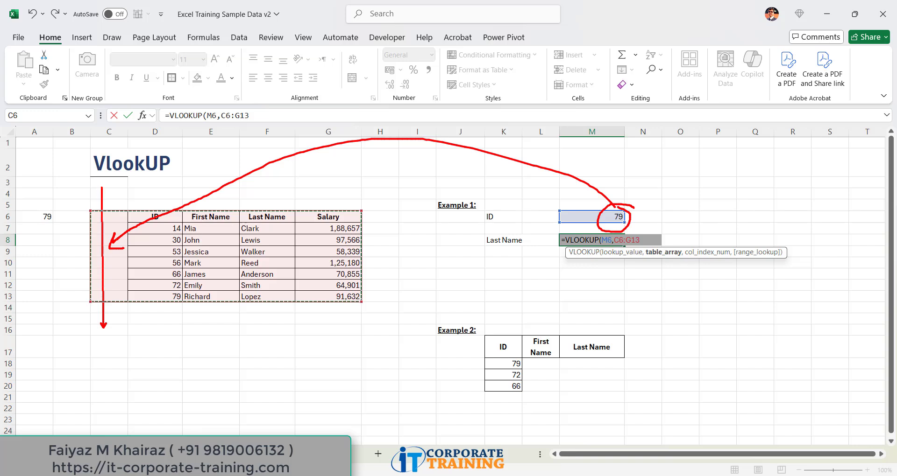
pyautogui.press('Escape')
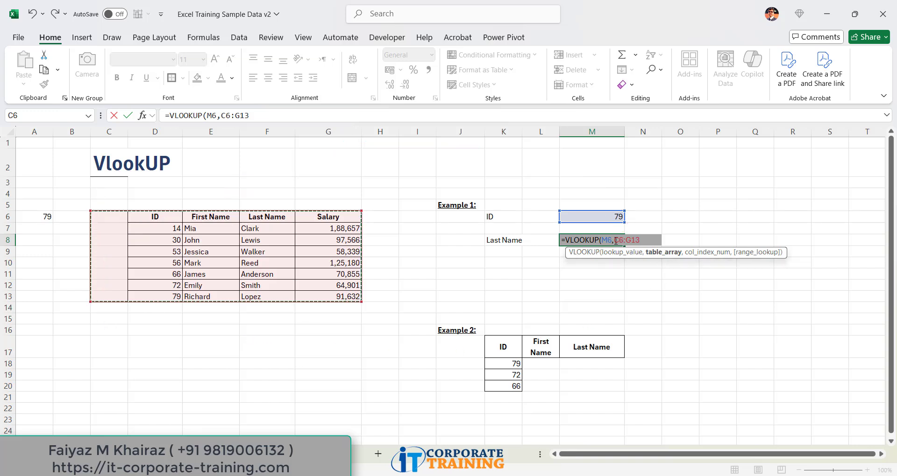
pyautogui.press('BackSpace')
pyautogui.press('BackSpace')
pyautogui.press('BackSpace')
pyautogui.press('BackSpace')
pyautogui.press('BackSpace')
pyautogui.press('BackSpace')
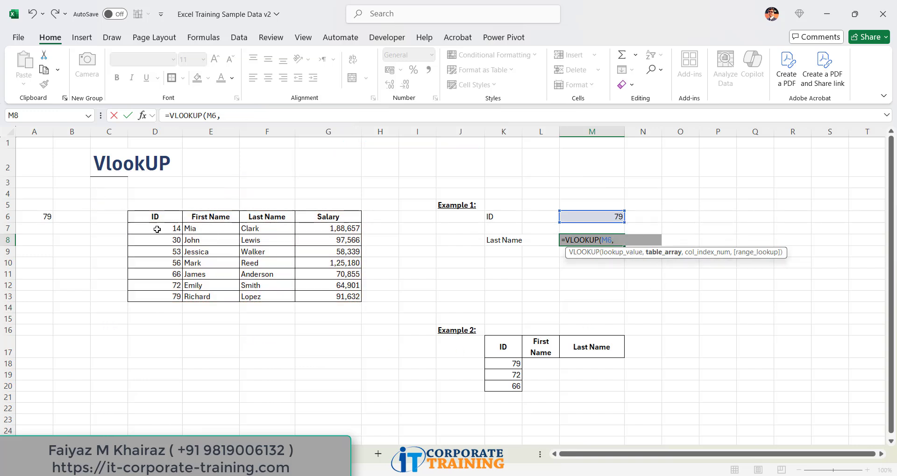
# Select D6:G13, label the table_array hint 'Array', and make the range absolute as $D$6:$G$13.
pyautogui.moveTo(145, 215); pyautogui.dragTo(314, 297)
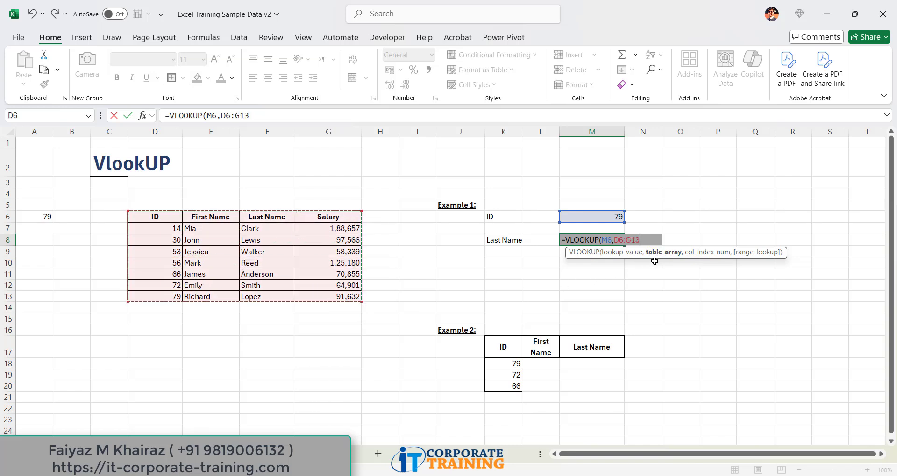
pyautogui.moveTo(616, 200)
pyautogui.mouseDown()
pyautogui.moveTo(626, 204)
pyautogui.moveTo(600, 227)
pyautogui.moveTo(633, 218)
pyautogui.moveTo(612, 198)
pyautogui.moveTo(550, 173)
pyautogui.moveTo(286, 166)
pyautogui.moveTo(175, 209)
pyautogui.moveTo(198, 211)
pyautogui.mouseUp()
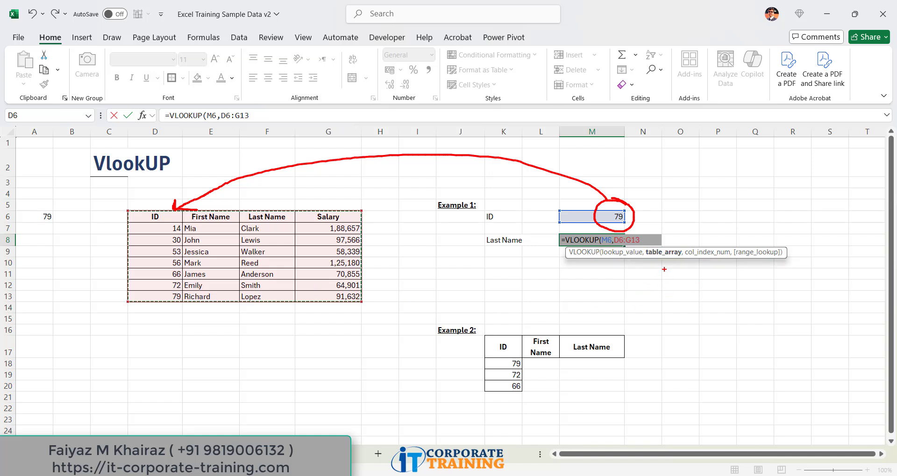
pyautogui.press('Escape')
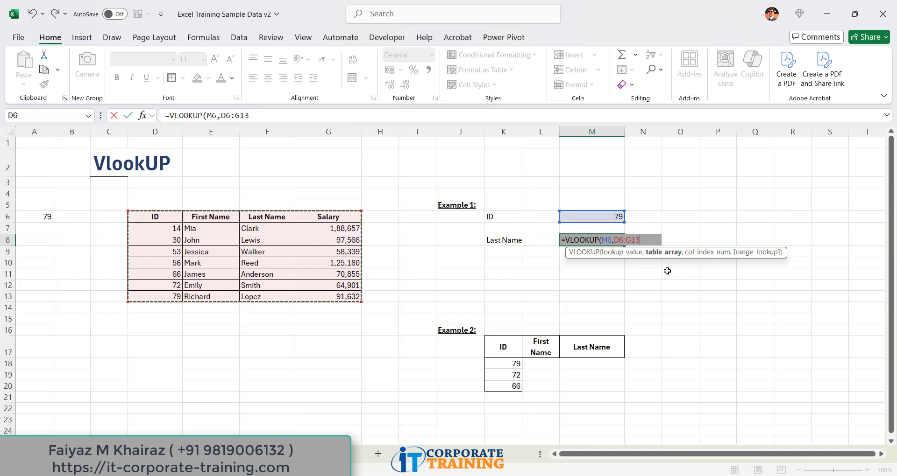
pyautogui.moveTo(644, 245); pyautogui.dragTo(683, 267)
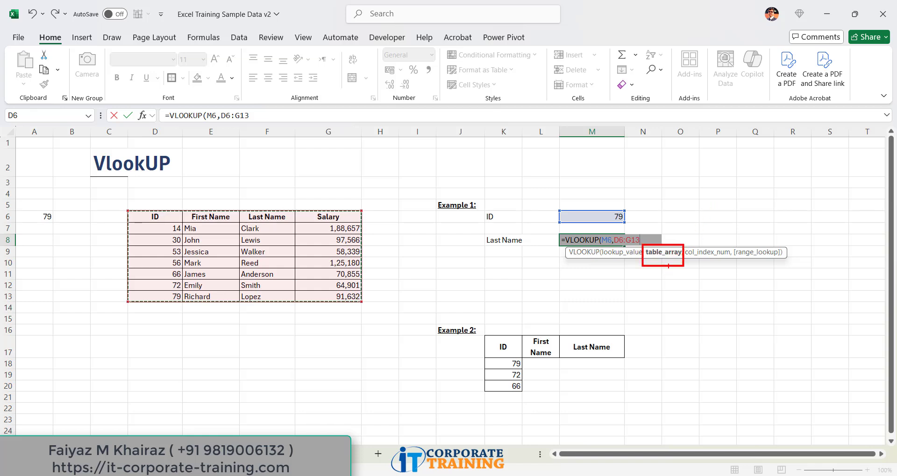
pyautogui.moveTo(676, 257)
pyautogui.mouseDown()
pyautogui.moveTo(673, 317)
pyautogui.moveTo(687, 319)
pyautogui.mouseUp()
pyautogui.moveTo(661, 357)
pyautogui.mouseDown()
pyautogui.moveTo(650, 388)
pyautogui.moveTo(668, 382)
pyautogui.moveTo(675, 364)
pyautogui.mouseUp()
pyautogui.moveTo(673, 374)
pyautogui.mouseDown()
pyautogui.moveTo(681, 360)
pyautogui.moveTo(690, 371)
pyautogui.moveTo(703, 351)
pyautogui.moveTo(728, 363)
pyautogui.mouseUp()
pyautogui.moveTo(727, 362)
pyautogui.mouseDown()
pyautogui.moveTo(710, 395)
pyautogui.moveTo(717, 394)
pyautogui.mouseUp()
pyautogui.moveTo(719, 322)
pyautogui.mouseDown()
pyautogui.moveTo(741, 335)
pyautogui.moveTo(661, 413)
pyautogui.moveTo(748, 322)
pyautogui.moveTo(702, 313)
pyautogui.mouseUp()
pyautogui.moveTo(623, 287)
pyautogui.mouseDown()
pyautogui.moveTo(627, 301)
pyautogui.moveTo(611, 317)
pyautogui.moveTo(622, 316)
pyautogui.mouseUp()
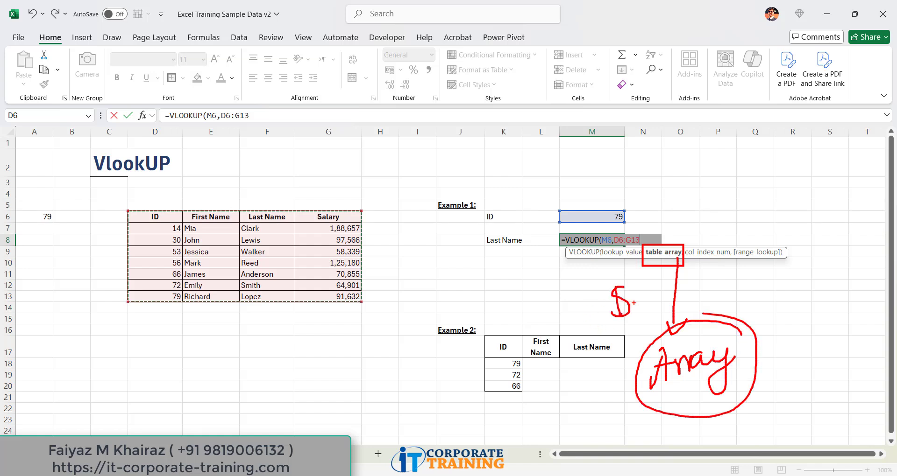
pyautogui.moveTo(653, 284); pyautogui.dragTo(658, 290)
pyautogui.press('Escape')
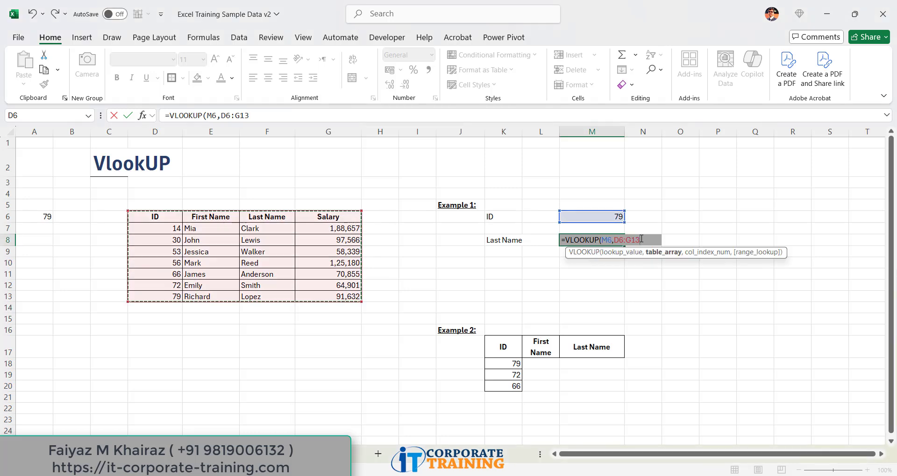
pyautogui.press('F4')
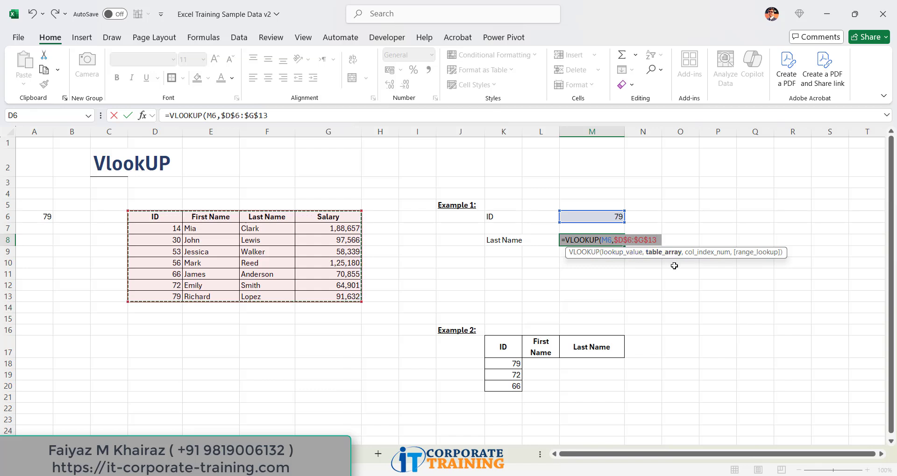
# Add a comma and annotate the col_index_num hint, marking column F as LN (Last Name).
pyautogui.write(',')
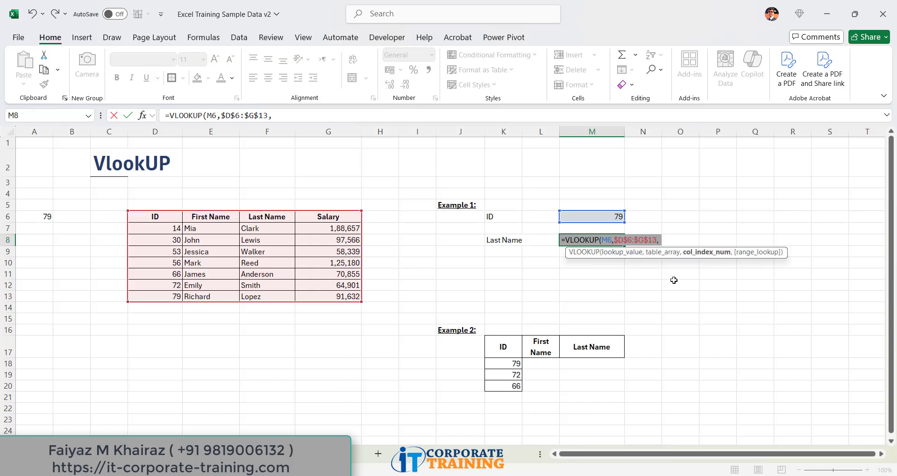
pyautogui.moveTo(675, 242); pyautogui.dragTo(736, 263)
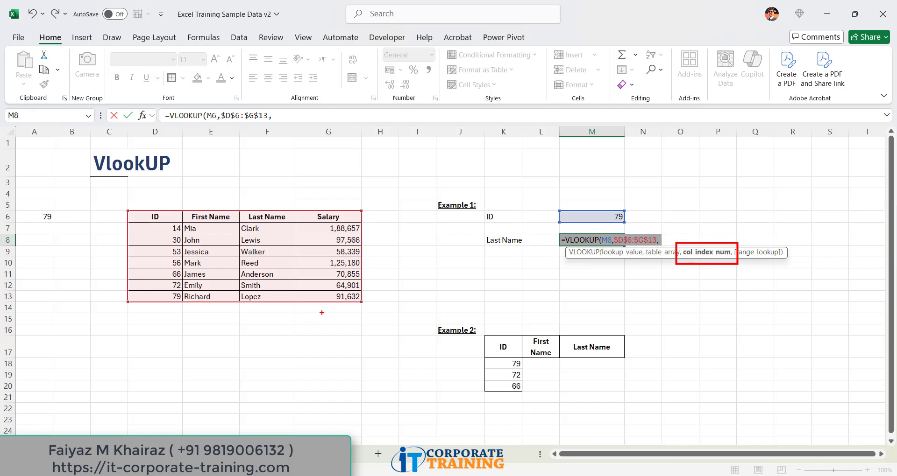
pyautogui.moveTo(320, 314); pyautogui.dragTo(149, 315)
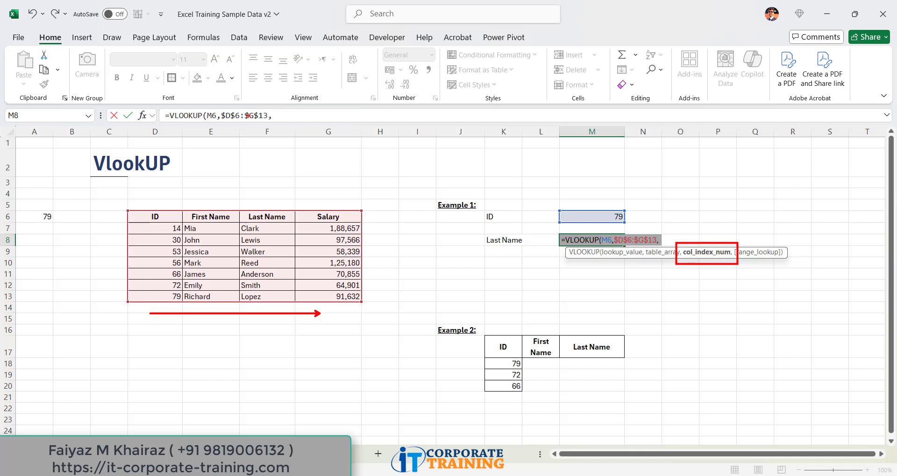
pyautogui.moveTo(274, 126)
pyautogui.mouseDown()
pyautogui.moveTo(282, 177)
pyautogui.moveTo(279, 150)
pyautogui.moveTo(286, 157)
pyautogui.mouseUp()
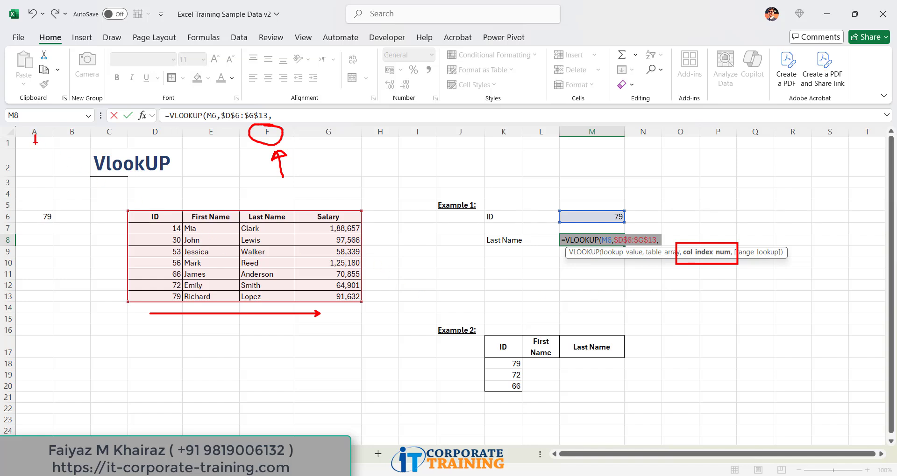
pyautogui.moveTo(117, 131)
pyautogui.mouseDown()
pyautogui.moveTo(115, 144)
pyautogui.moveTo(151, 141)
pyautogui.mouseUp()
pyautogui.moveTo(220, 132)
pyautogui.mouseDown()
pyautogui.moveTo(220, 145)
pyautogui.moveTo(289, 117)
pyautogui.moveTo(270, 145)
pyautogui.moveTo(279, 314)
pyautogui.moveTo(292, 317)
pyautogui.mouseUp()
pyautogui.moveTo(253, 359); pyautogui.dragTo(282, 384)
pyautogui.moveTo(282, 362)
pyautogui.mouseDown()
pyautogui.moveTo(306, 350)
pyautogui.moveTo(382, 372)
pyautogui.mouseUp()
pyautogui.moveTo(359, 358); pyautogui.dragTo(375, 389)
pyautogui.moveTo(398, 348); pyautogui.dragTo(419, 376)
pyautogui.moveTo(413, 355); pyautogui.dragTo(394, 383)
pyautogui.press('e')
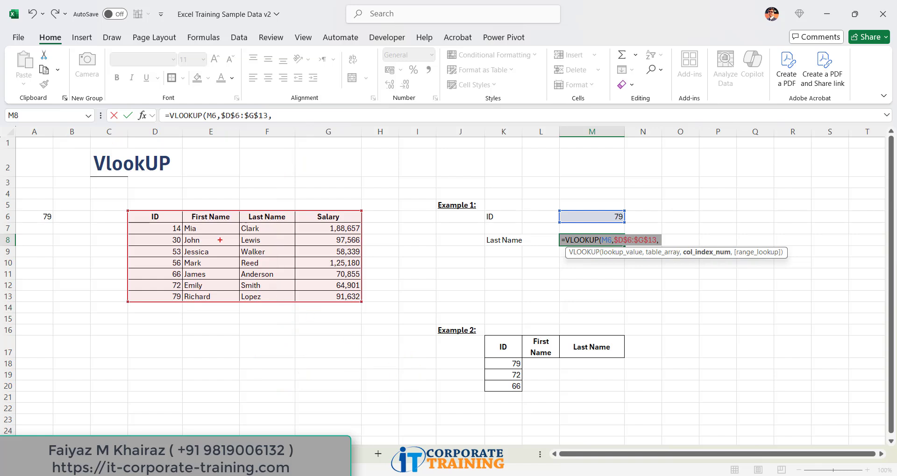
# Number the table columns 1, 2, 3, circling 3 above Last Name and marking the table corners.
pyautogui.moveTo(161, 186)
pyautogui.mouseDown()
pyautogui.moveTo(164, 203)
pyautogui.moveTo(267, 192)
pyautogui.moveTo(262, 200)
pyautogui.mouseUp()
pyautogui.moveTo(275, 163)
pyautogui.mouseDown()
pyautogui.moveTo(299, 205)
pyautogui.moveTo(256, 160)
pyautogui.mouseUp()
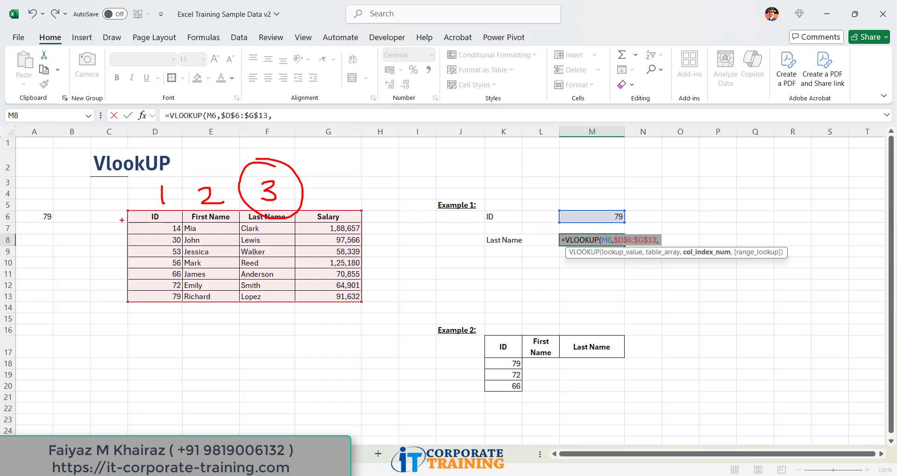
pyautogui.moveTo(122, 209); pyautogui.dragTo(57, 178)
pyautogui.moveTo(123, 307); pyautogui.dragTo(83, 349)
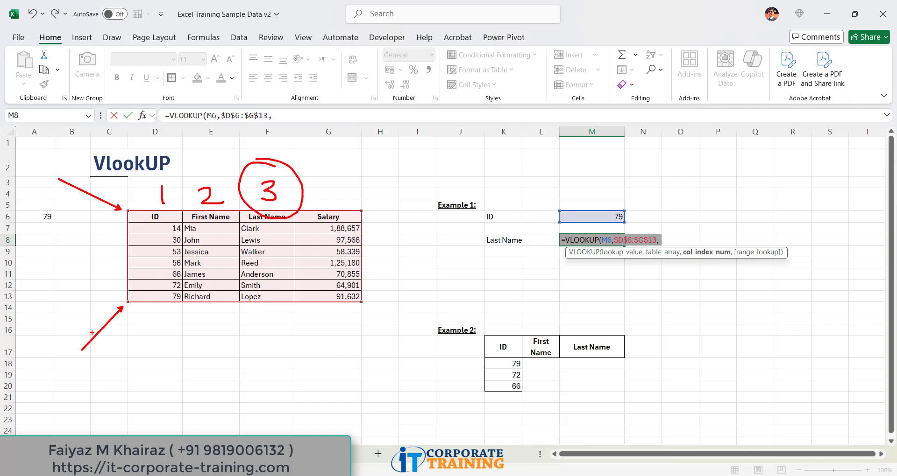
pyautogui.press('Escape')
# Briefly shrink the range to E6:G13 and annotate it, then restore $D$6:$G$13.
pyautogui.moveTo(127, 211); pyautogui.dragTo(183, 211)
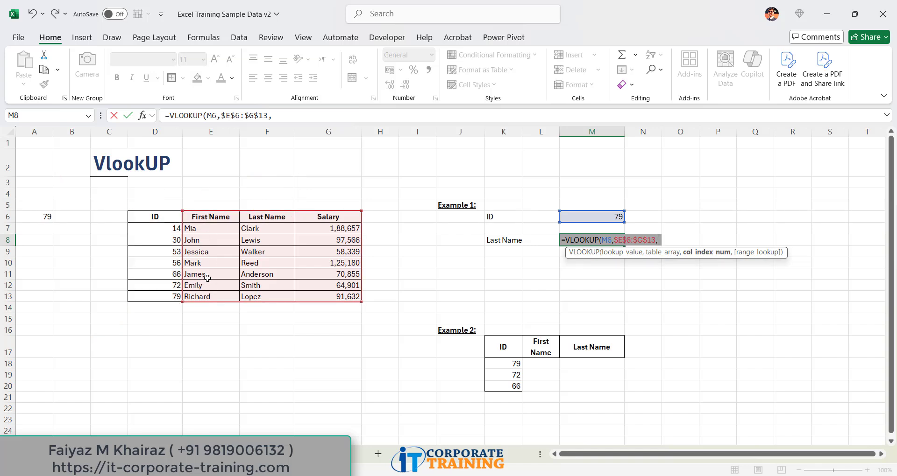
pyautogui.press('alt')
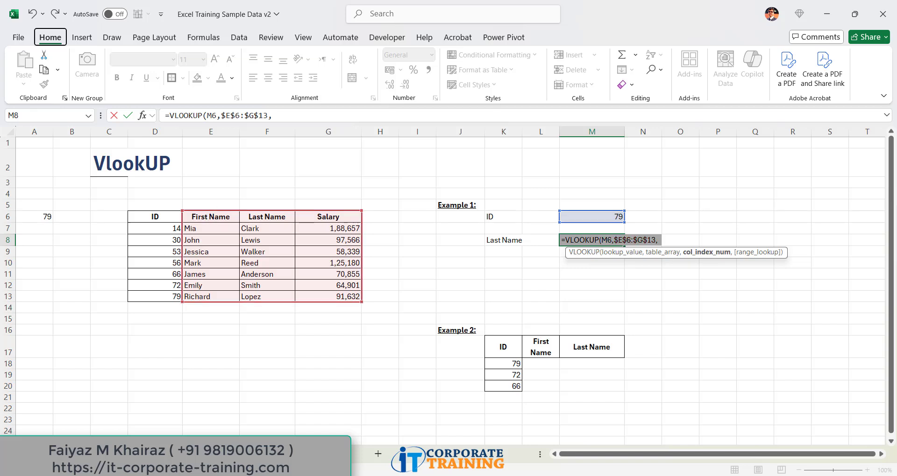
pyautogui.hotkey('ctrl', '2')
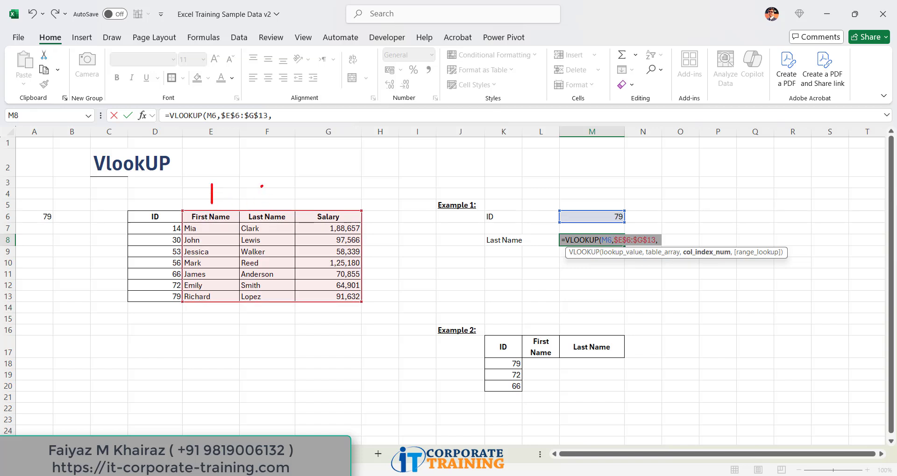
pyautogui.moveTo(261, 186); pyautogui.dragTo(260, 205)
pyautogui.moveTo(314, 316)
pyautogui.mouseDown()
pyautogui.moveTo(331, 336)
pyautogui.moveTo(308, 342)
pyautogui.mouseUp()
pyautogui.moveTo(633, 208)
pyautogui.mouseDown()
pyautogui.moveTo(604, 205)
pyautogui.moveTo(631, 228)
pyautogui.moveTo(622, 199)
pyautogui.moveTo(361, 166)
pyautogui.moveTo(226, 214)
pyautogui.moveTo(247, 215)
pyautogui.mouseUp()
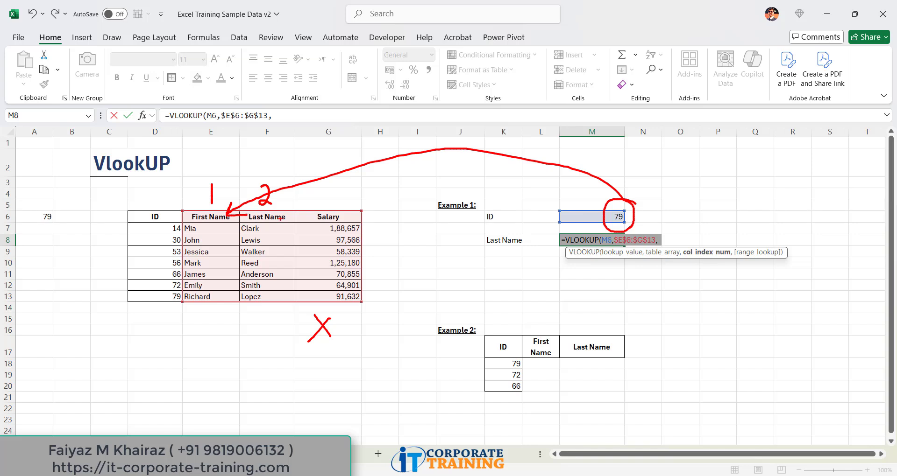
pyautogui.moveTo(712, 241)
pyautogui.mouseDown()
pyautogui.moveTo(674, 265)
pyautogui.moveTo(753, 244)
pyautogui.moveTo(692, 231)
pyautogui.mouseUp()
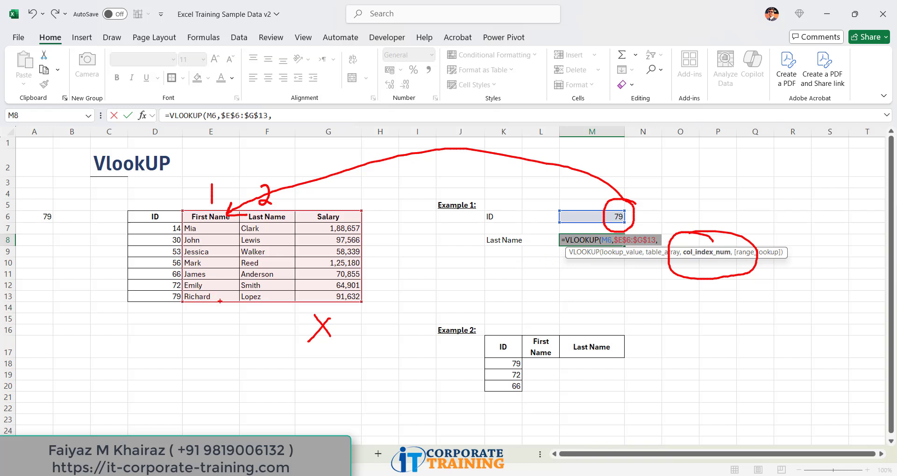
pyautogui.press('Escape')
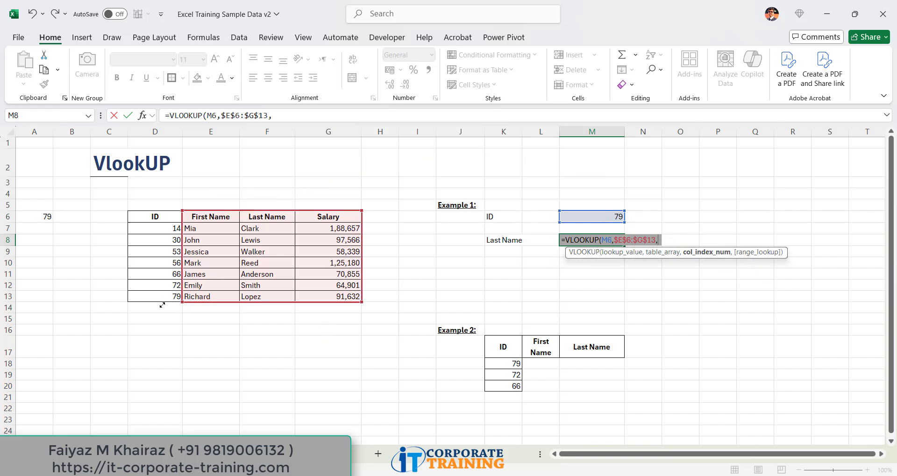
pyautogui.moveTo(162, 305); pyautogui.dragTo(132, 304)
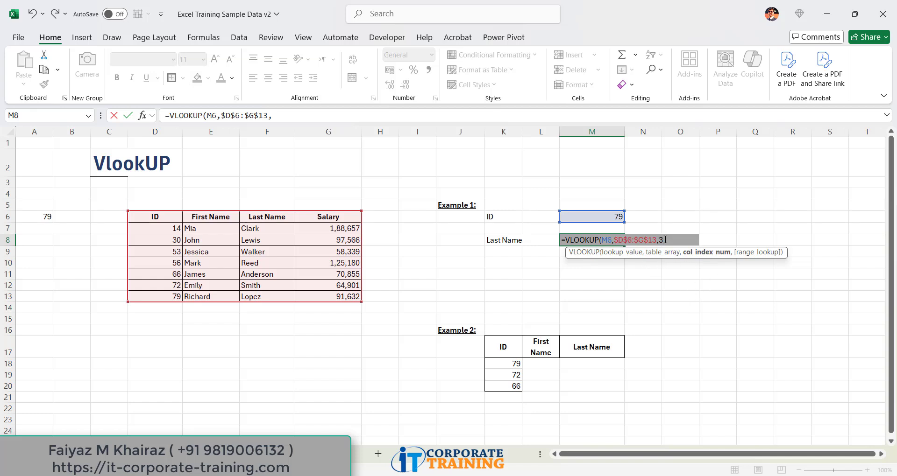
# Enter 3 as the column index, point out the headers, and add a comma for TRUE/FALSE choices.
pyautogui.write('3')
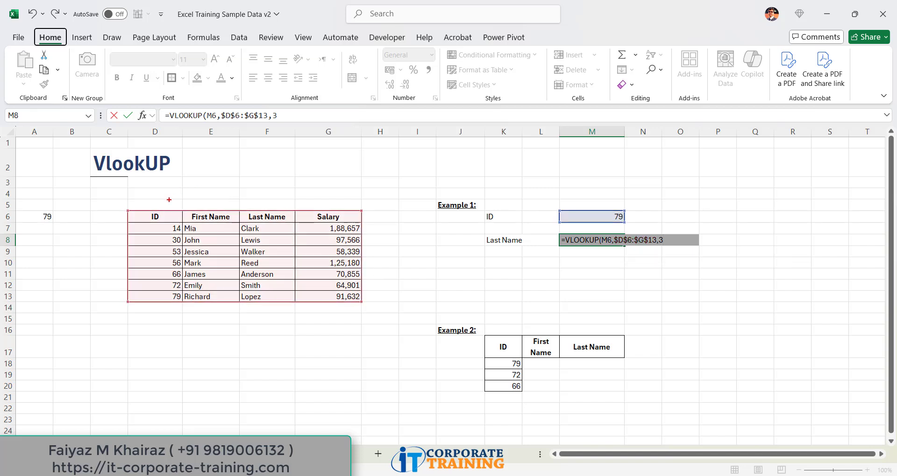
pyautogui.moveTo(160, 204); pyautogui.dragTo(181, 173)
pyautogui.moveTo(206, 210); pyautogui.dragTo(185, 179)
pyautogui.moveTo(263, 208); pyautogui.dragTo(330, 124)
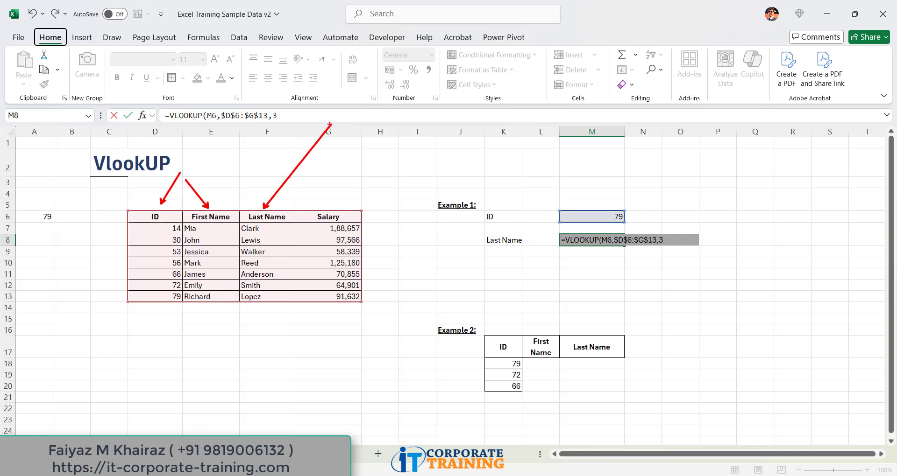
pyautogui.press('Escape')
pyautogui.write(',')
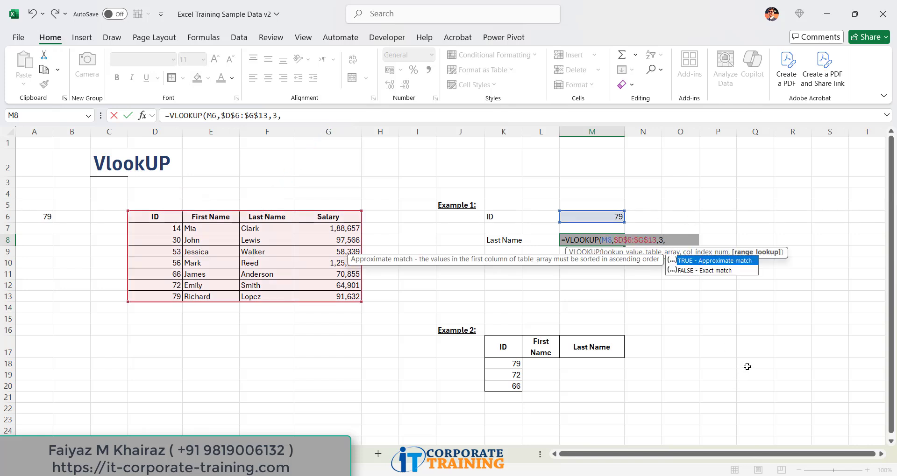
pyautogui.moveTo(721, 230)
pyautogui.mouseDown()
pyautogui.moveTo(776, 234)
pyautogui.moveTo(731, 304)
pyautogui.moveTo(743, 225)
pyautogui.mouseUp()
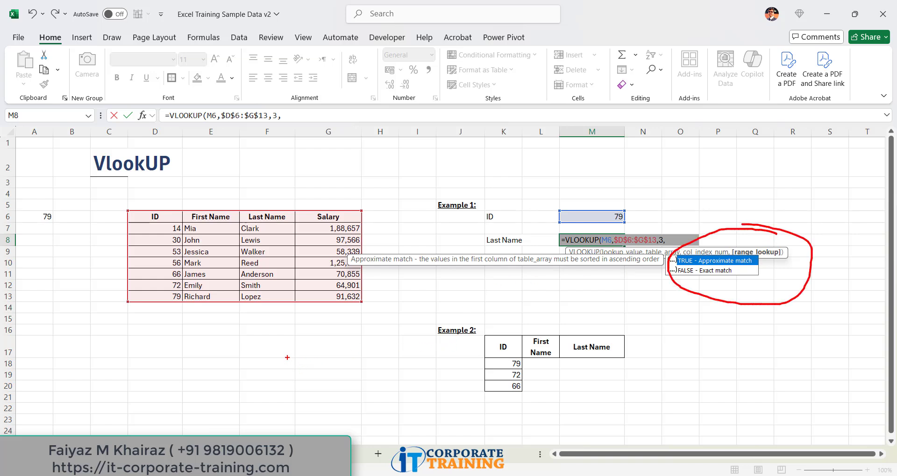
pyautogui.moveTo(300, 338)
pyautogui.mouseDown()
pyautogui.moveTo(287, 342)
pyautogui.moveTo(306, 337)
pyautogui.mouseUp()
pyautogui.moveTo(293, 377)
pyautogui.mouseDown()
pyautogui.moveTo(295, 404)
pyautogui.moveTo(307, 368)
pyautogui.moveTo(312, 397)
pyautogui.mouseUp()
pyautogui.moveTo(322, 362)
pyautogui.mouseDown()
pyautogui.moveTo(319, 395)
pyautogui.moveTo(359, 386)
pyautogui.mouseUp()
pyautogui.moveTo(307, 416); pyautogui.dragTo(316, 417)
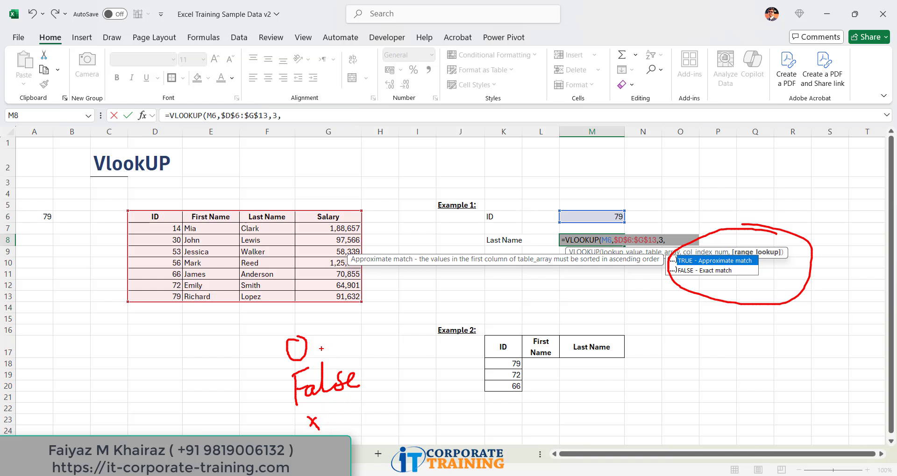
pyautogui.moveTo(323, 347)
pyautogui.mouseDown()
pyautogui.moveTo(375, 348)
pyautogui.moveTo(368, 357)
pyautogui.mouseUp()
pyautogui.moveTo(397, 332)
pyautogui.mouseDown()
pyautogui.moveTo(404, 389)
pyautogui.moveTo(430, 367)
pyautogui.mouseUp()
pyautogui.moveTo(423, 368); pyautogui.dragTo(423, 389)
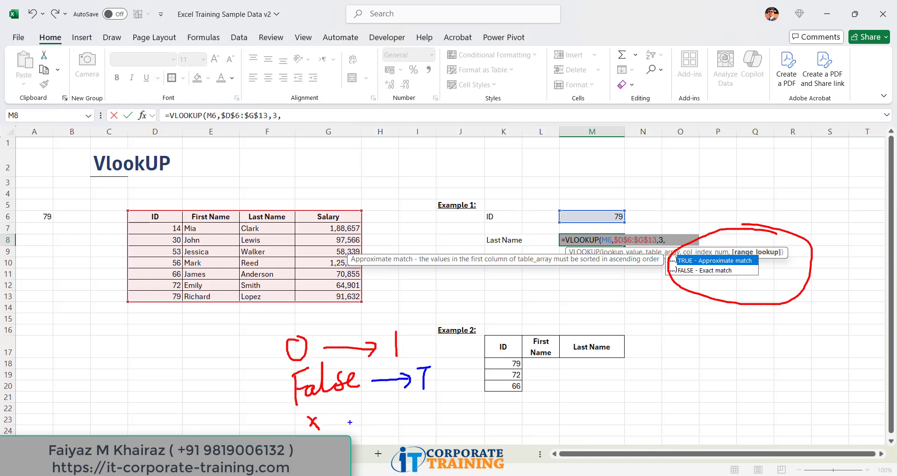
pyautogui.moveTo(349, 422)
pyautogui.mouseDown()
pyautogui.moveTo(411, 423)
pyautogui.moveTo(398, 432)
pyautogui.moveTo(434, 423)
pyautogui.mouseUp()
pyautogui.moveTo(440, 400)
pyautogui.mouseDown()
pyautogui.moveTo(440, 427)
pyautogui.moveTo(454, 410)
pyautogui.mouseUp()
pyautogui.moveTo(458, 420); pyautogui.dragTo(468, 422)
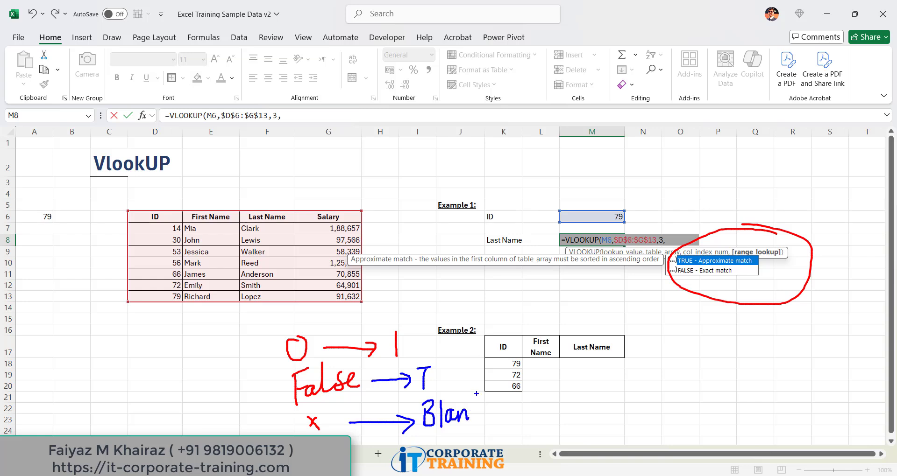
pyautogui.moveTo(496, 394); pyautogui.dragTo(497, 409)
pyautogui.moveTo(281, 326)
pyautogui.mouseDown()
pyautogui.moveTo(517, 324)
pyautogui.moveTo(523, 425)
pyautogui.moveTo(277, 428)
pyautogui.moveTo(275, 326)
pyautogui.mouseUp()
pyautogui.press('e')
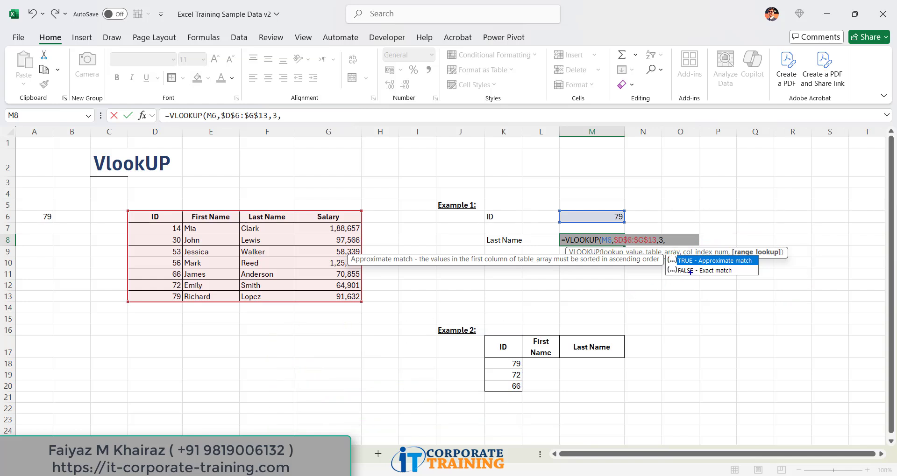
pyautogui.moveTo(769, 239)
pyautogui.mouseDown()
pyautogui.moveTo(681, 271)
pyautogui.moveTo(816, 264)
pyautogui.moveTo(755, 240)
pyautogui.mouseUp()
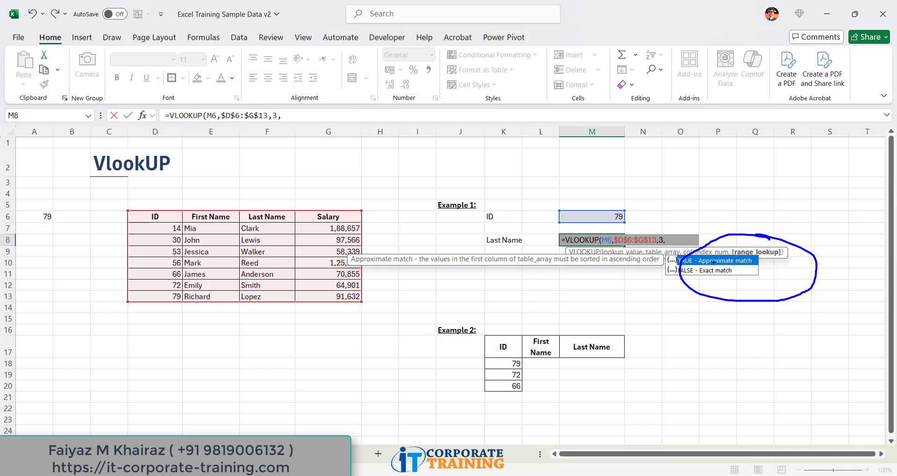
pyautogui.moveTo(756, 252)
pyautogui.mouseDown()
pyautogui.moveTo(754, 205)
pyautogui.moveTo(648, 188)
pyautogui.mouseUp()
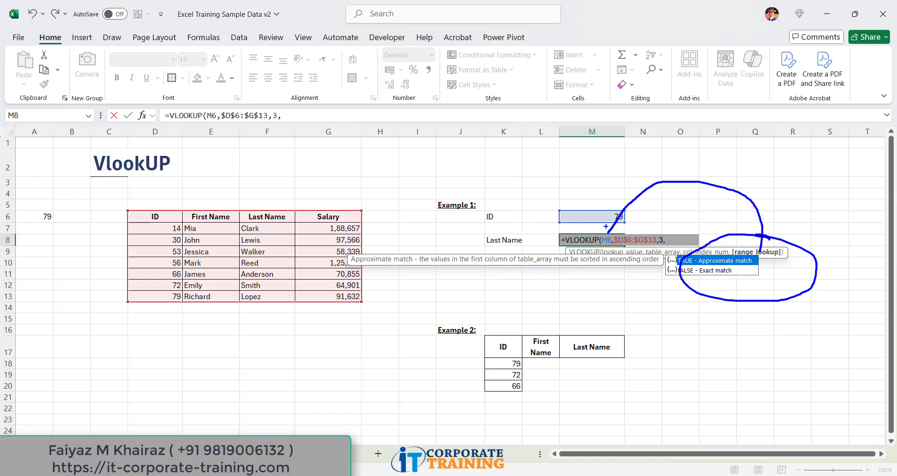
pyautogui.press('e')
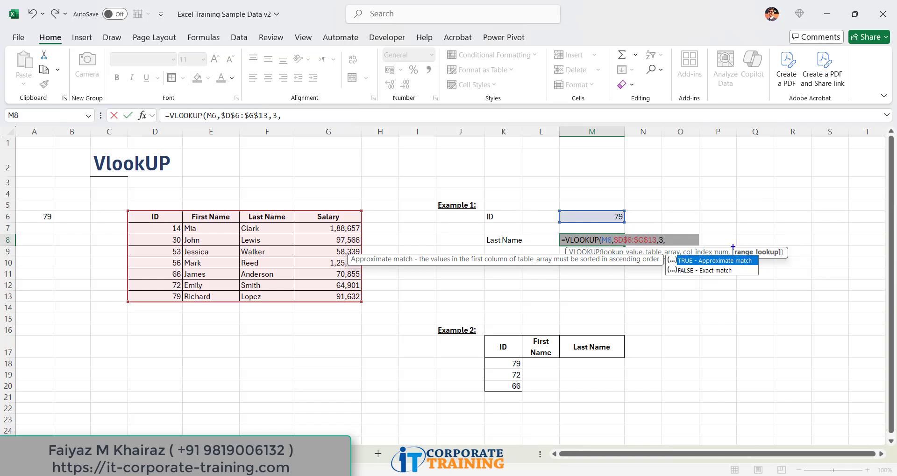
pyautogui.moveTo(732, 247)
pyautogui.mouseDown()
pyautogui.moveTo(794, 268)
pyautogui.moveTo(681, 310)
pyautogui.moveTo(642, 265)
pyautogui.mouseUp()
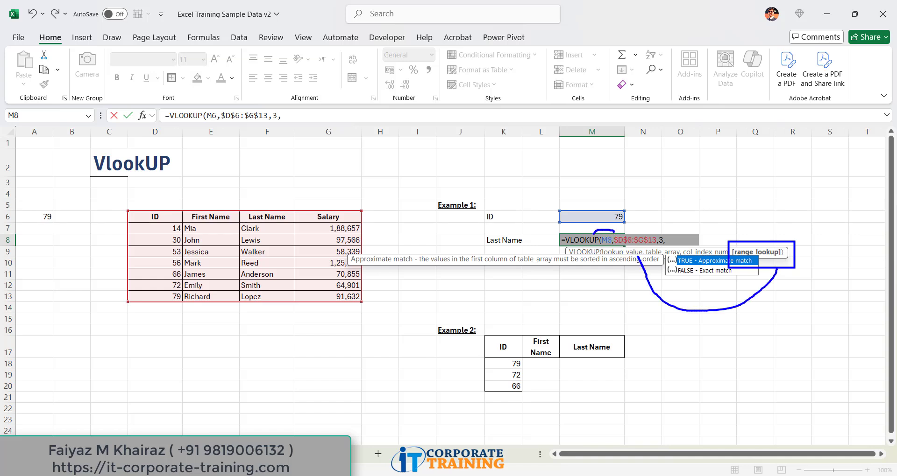
pyautogui.moveTo(594, 235)
pyautogui.mouseDown()
pyautogui.moveTo(615, 247)
pyautogui.moveTo(616, 233)
pyautogui.moveTo(662, 205)
pyautogui.moveTo(612, 179)
pyautogui.mouseUp()
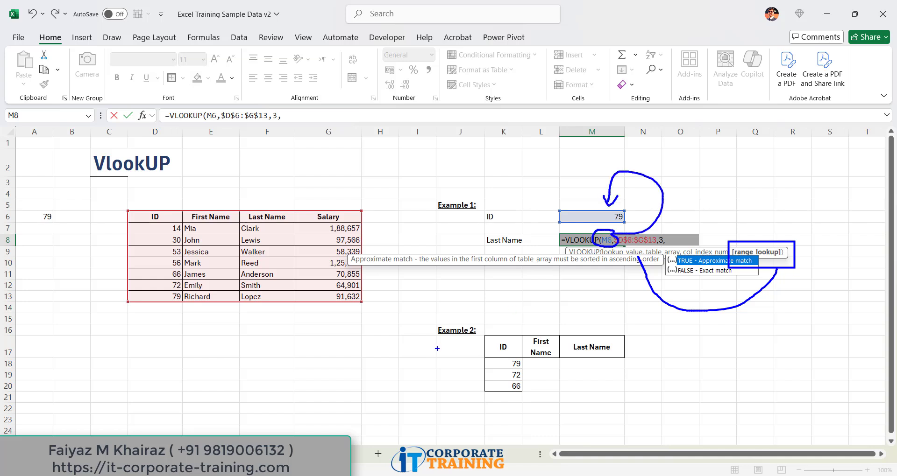
pyautogui.moveTo(227, 343)
pyautogui.mouseDown()
pyautogui.moveTo(238, 376)
pyautogui.moveTo(267, 353)
pyautogui.moveTo(278, 363)
pyautogui.moveTo(338, 346)
pyautogui.moveTo(332, 362)
pyautogui.mouseUp()
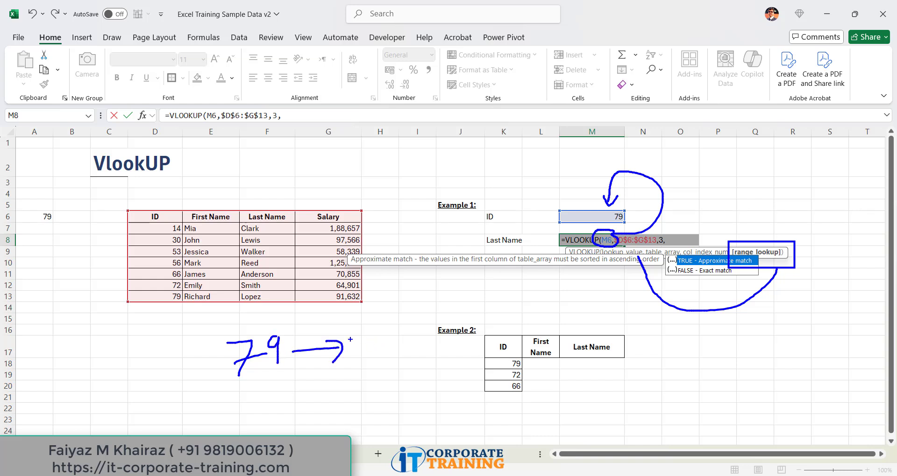
pyautogui.moveTo(186, 208)
pyautogui.mouseDown()
pyautogui.moveTo(143, 306)
pyautogui.moveTo(223, 269)
pyautogui.moveTo(188, 207)
pyautogui.mouseUp()
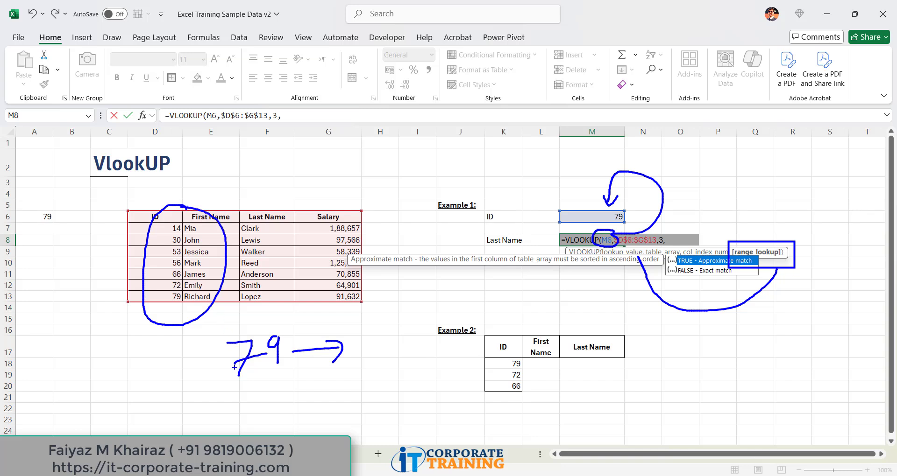
pyautogui.moveTo(209, 379); pyautogui.dragTo(145, 333)
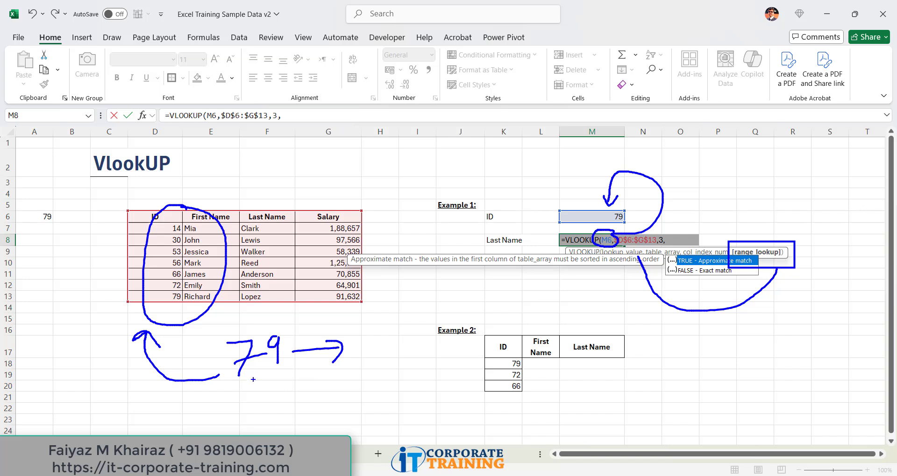
pyautogui.moveTo(230, 389); pyautogui.dragTo(300, 379)
pyautogui.moveTo(229, 391); pyautogui.dragTo(311, 385)
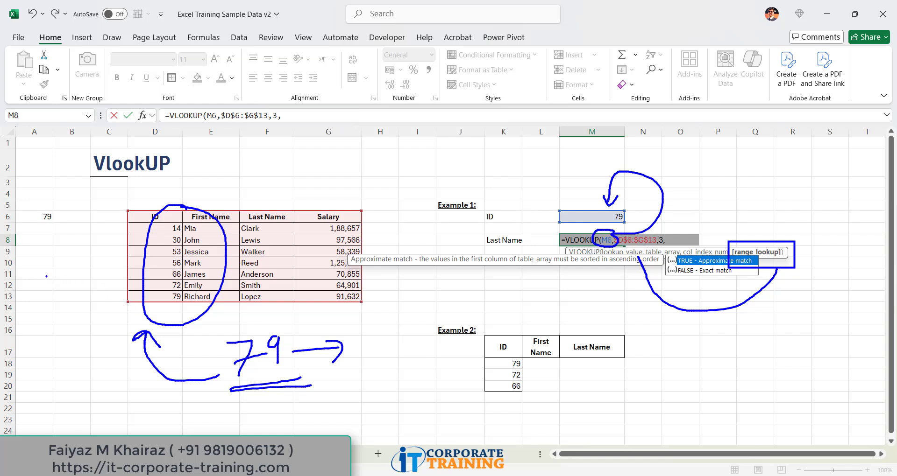
pyautogui.moveTo(47, 277)
pyautogui.mouseDown()
pyautogui.moveTo(52, 296)
pyautogui.moveTo(64, 283)
pyautogui.mouseUp()
pyautogui.moveTo(74, 272)
pyautogui.mouseDown()
pyautogui.moveTo(70, 283)
pyautogui.moveTo(104, 267)
pyautogui.moveTo(114, 284)
pyautogui.mouseUp()
pyautogui.click(86, 279)
pyautogui.moveTo(81, 308)
pyautogui.mouseDown()
pyautogui.moveTo(104, 322)
pyautogui.moveTo(81, 334)
pyautogui.mouseUp()
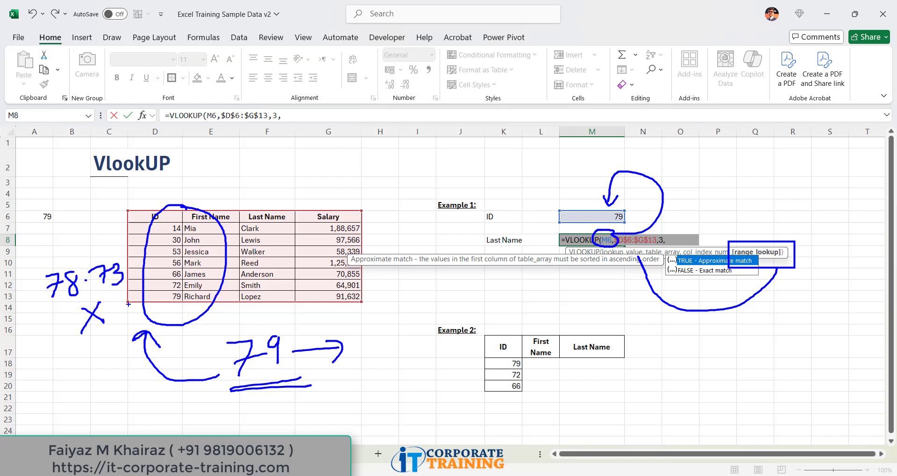
pyautogui.moveTo(184, 291)
pyautogui.mouseDown()
pyautogui.moveTo(174, 312)
pyautogui.moveTo(161, 306)
pyautogui.moveTo(189, 287)
pyautogui.mouseUp()
pyautogui.press('e')
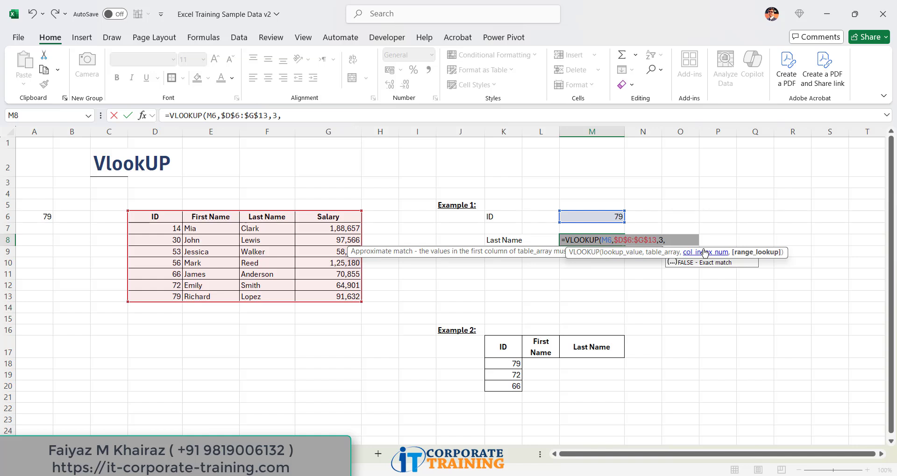
# Close the M8 VLOOKUP with FALSE for an exact match, returning Lopez for ID 79.
pyautogui.write('fa')
pyautogui.press('Tab')
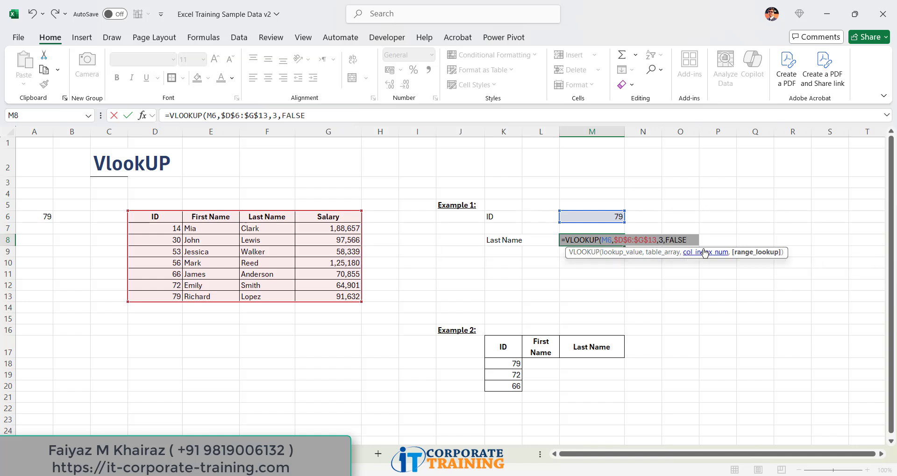
pyautogui.write(')')
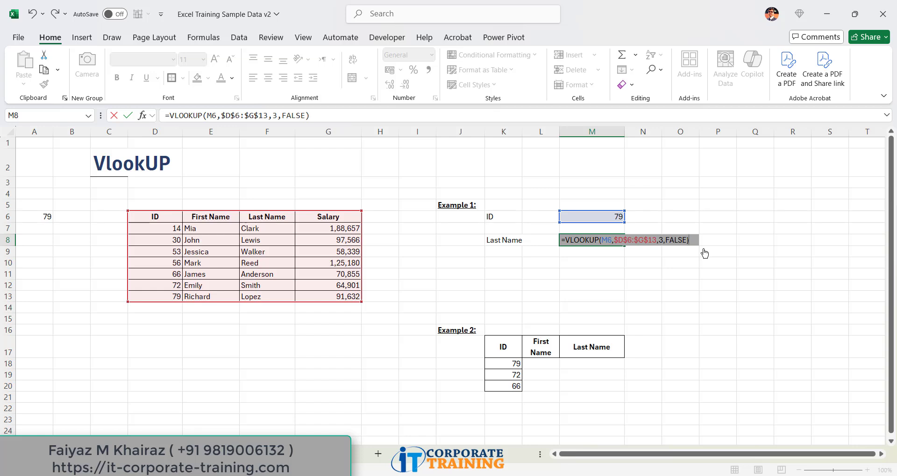
pyautogui.press('Return')
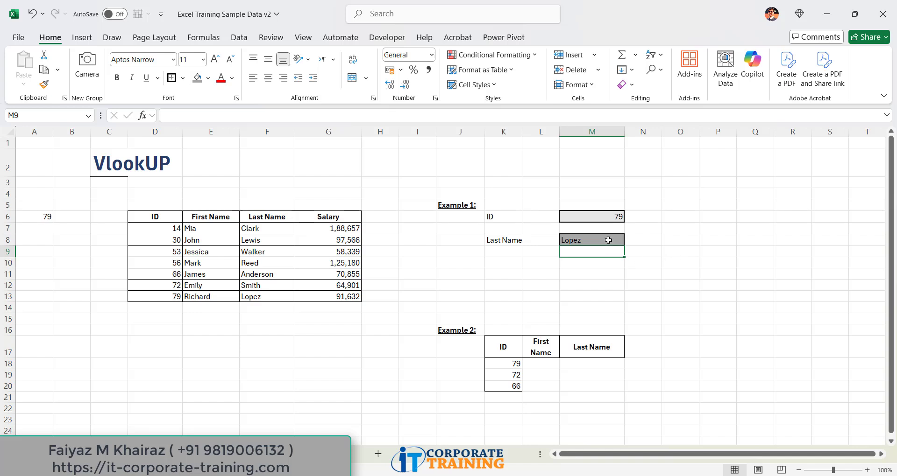
# Change the lookup ID in M6 to 30 so Last Name returns Lewis.
pyautogui.click(272, 301)
pyautogui.click(596, 212)
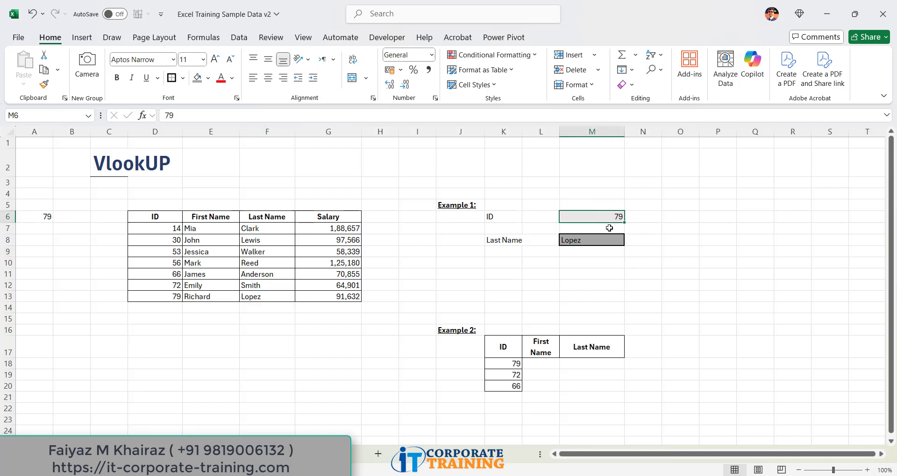
pyautogui.write('30')
pyautogui.press('Return')
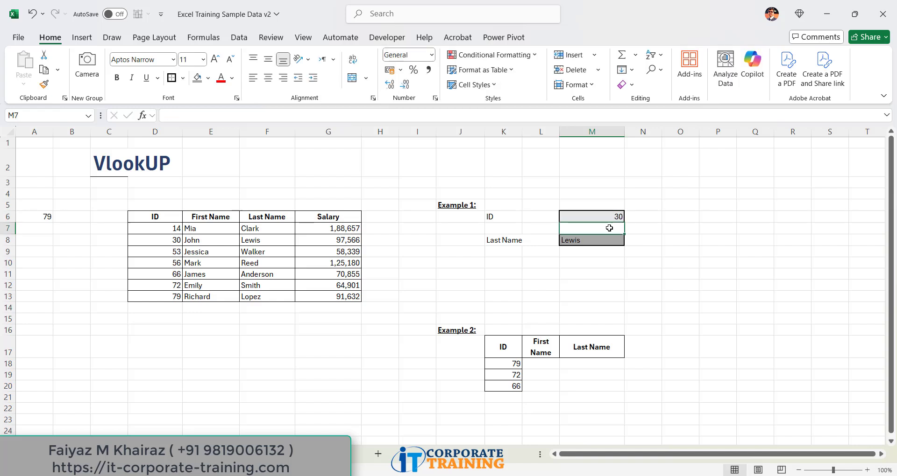
pyautogui.moveTo(157, 229); pyautogui.dragTo(158, 240)
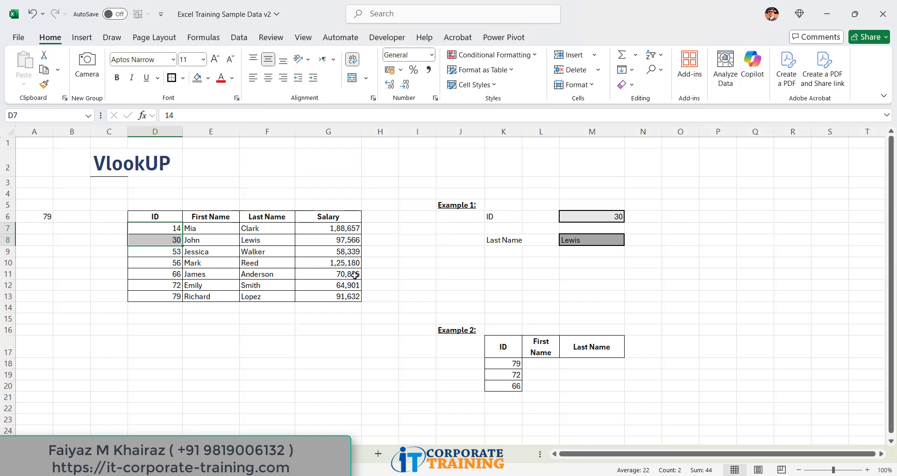
pyautogui.moveTo(121, 219)
pyautogui.mouseDown()
pyautogui.moveTo(285, 283)
pyautogui.moveTo(332, 284)
pyautogui.mouseUp()
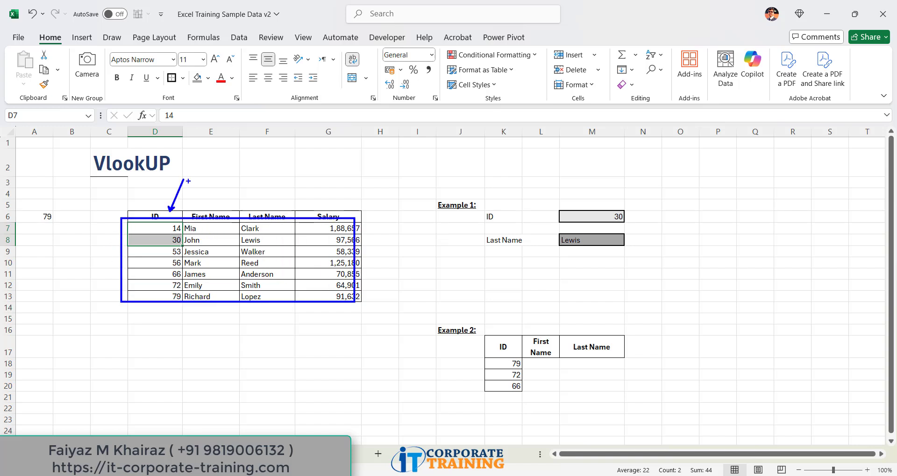
pyautogui.press('Escape')
# Draw a vertical line arrow down column C from row 18 to row 5.
pyautogui.click(82, 37)
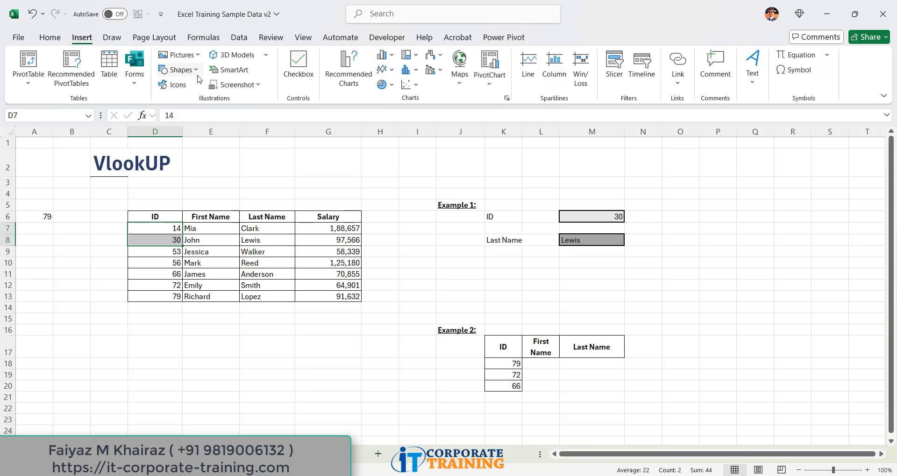
pyautogui.click(179, 70)
pyautogui.click(191, 153)
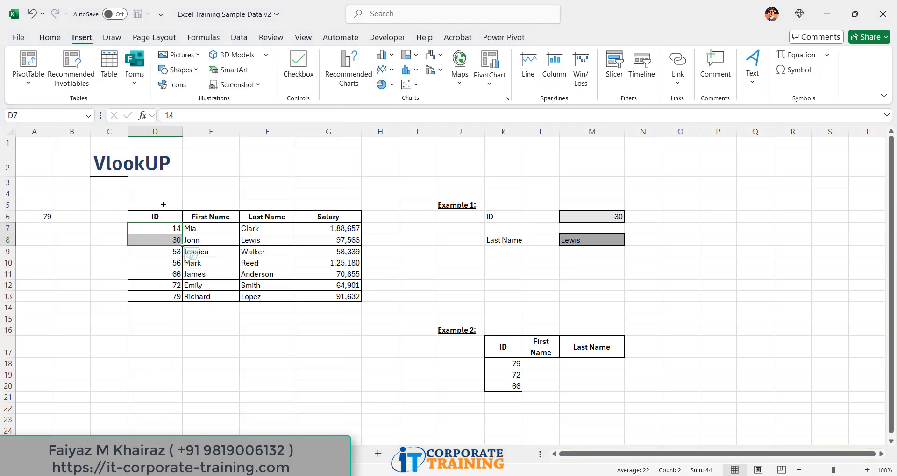
pyautogui.moveTo(96, 361); pyautogui.dragTo(95, 202)
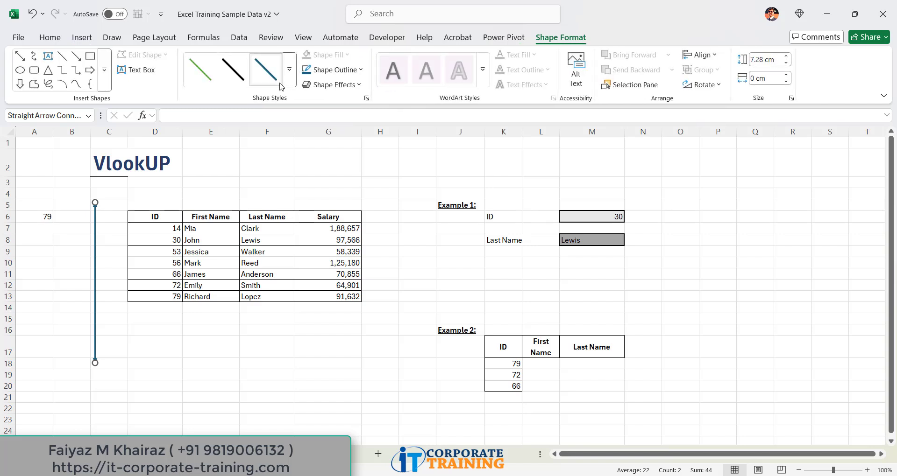
# Thicken the vertical arrow and duplicate it into a horizontal arrow below the table.
pyautogui.click(332, 70)
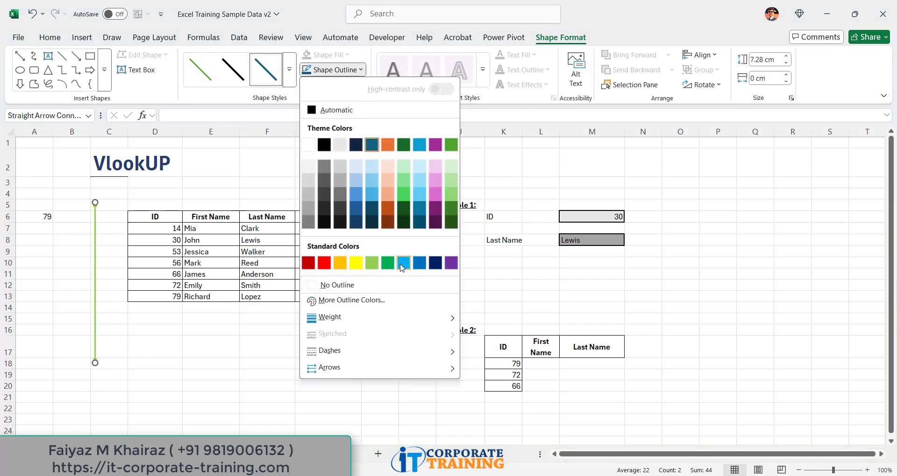
pyautogui.moveTo(327, 318)
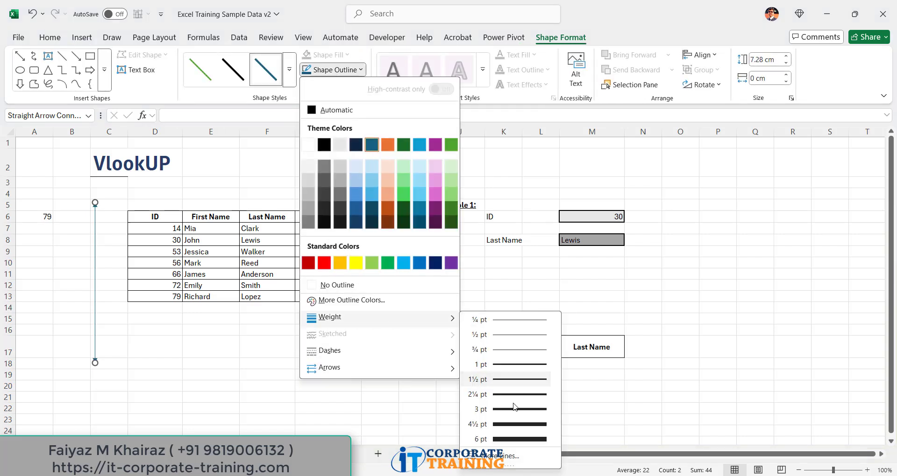
pyautogui.click(518, 416)
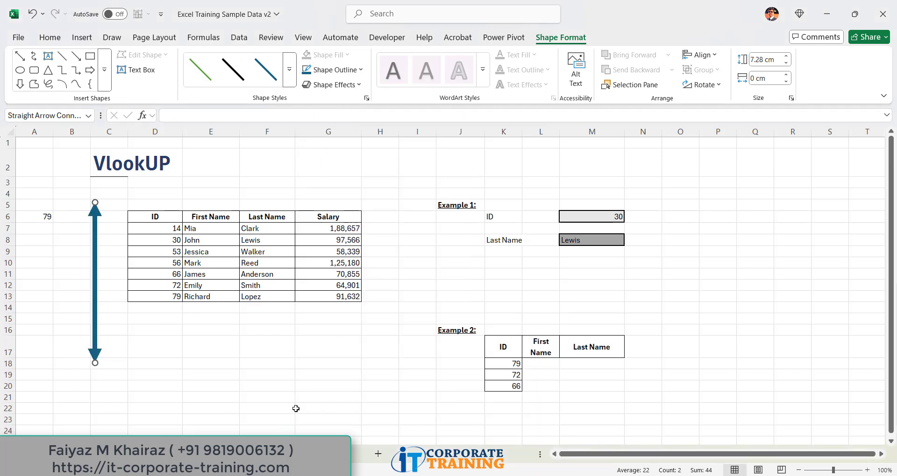
pyautogui.hotkey('ctrl', 'd')
pyautogui.moveTo(105, 211); pyautogui.dragTo(274, 373)
# Colour the horizontal arrow light green and move the blue arrow beside the ID column.
pyautogui.click(334, 70)
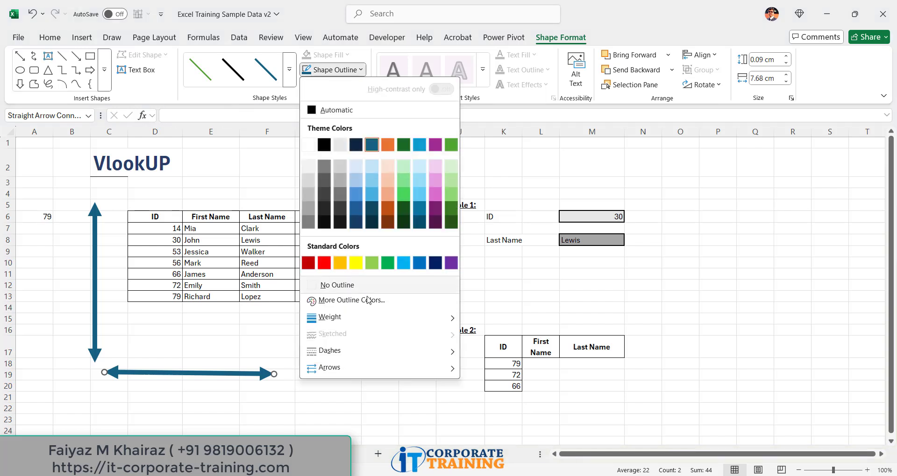
pyautogui.click(326, 262)
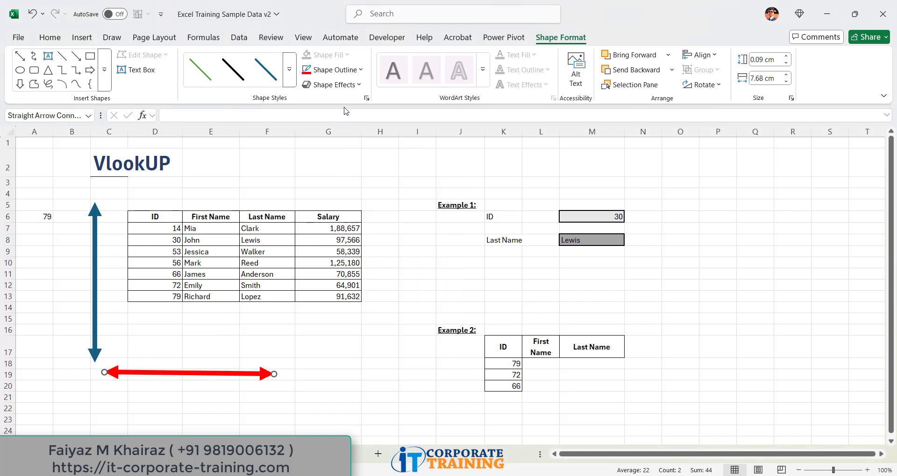
pyautogui.click(334, 69)
pyautogui.click(360, 262)
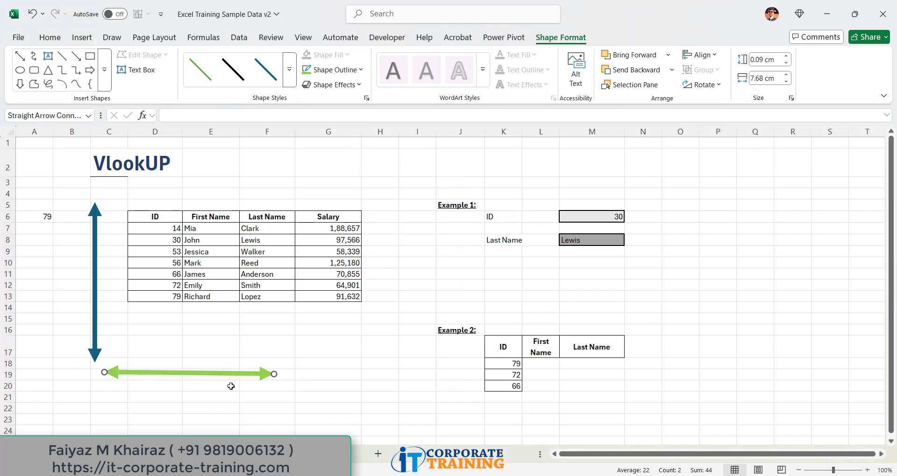
pyautogui.moveTo(96, 332); pyautogui.dragTo(144, 310)
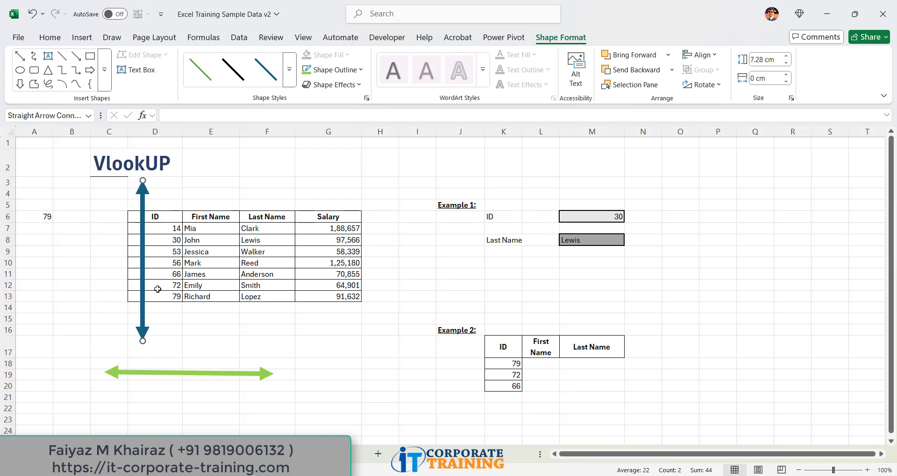
# Shorten the green arrow and trim the blue arrow to end at row 13.
pyautogui.click(255, 373)
pyautogui.moveTo(271, 373); pyautogui.dragTo(107, 326)
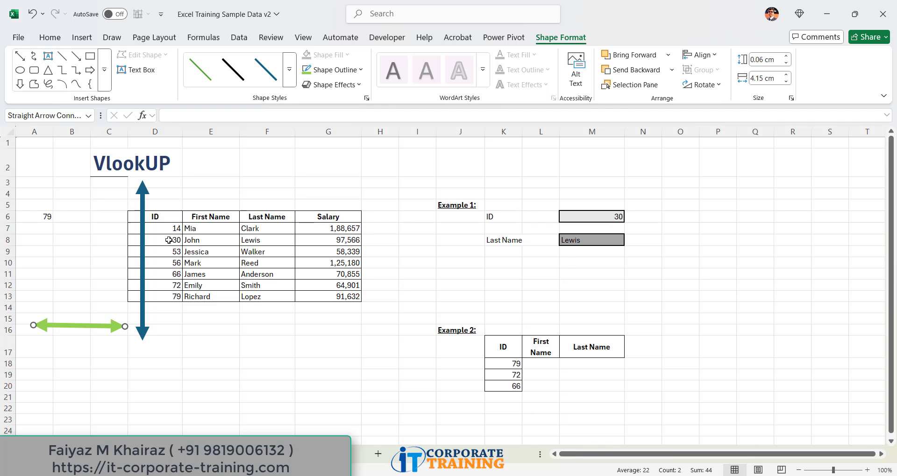
pyautogui.moveTo(174, 220); pyautogui.dragTo(321, 296)
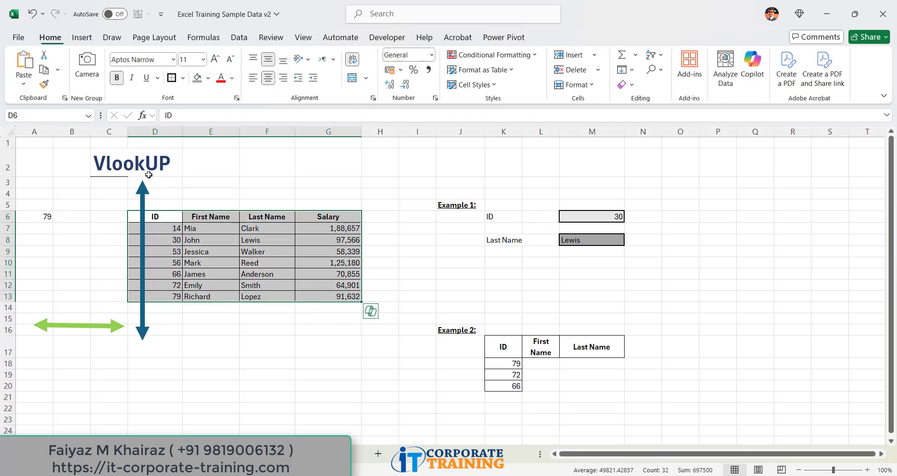
pyautogui.click(145, 346)
pyautogui.moveTo(145, 346); pyautogui.dragTo(144, 291)
pyautogui.moveTo(160, 223); pyautogui.dragTo(326, 296)
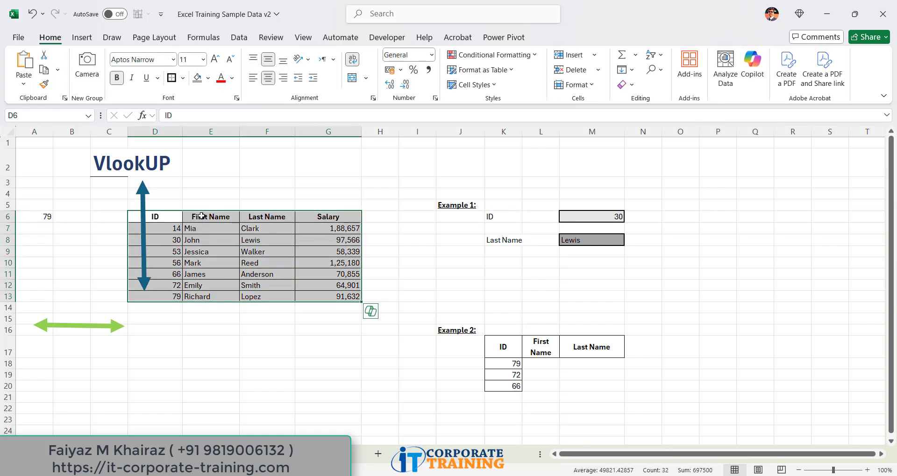
# Align the blue arrow over the ID column and raise the green arrow to row 12.
pyautogui.moveTo(201, 216); pyautogui.dragTo(330, 294)
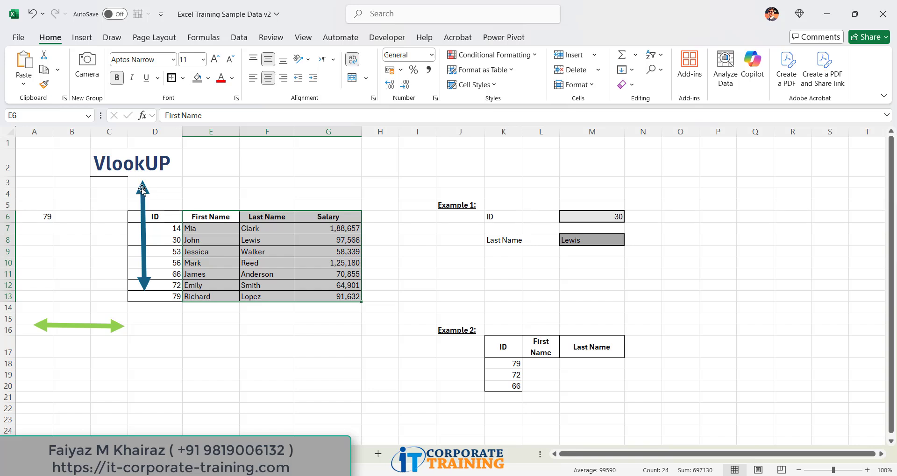
pyautogui.moveTo(147, 189); pyautogui.dragTo(214, 196)
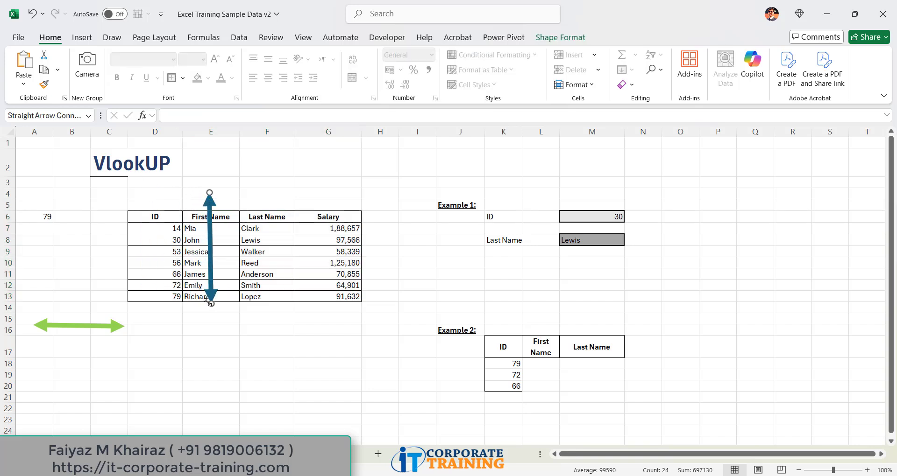
pyautogui.moveTo(211, 299); pyautogui.dragTo(156, 299)
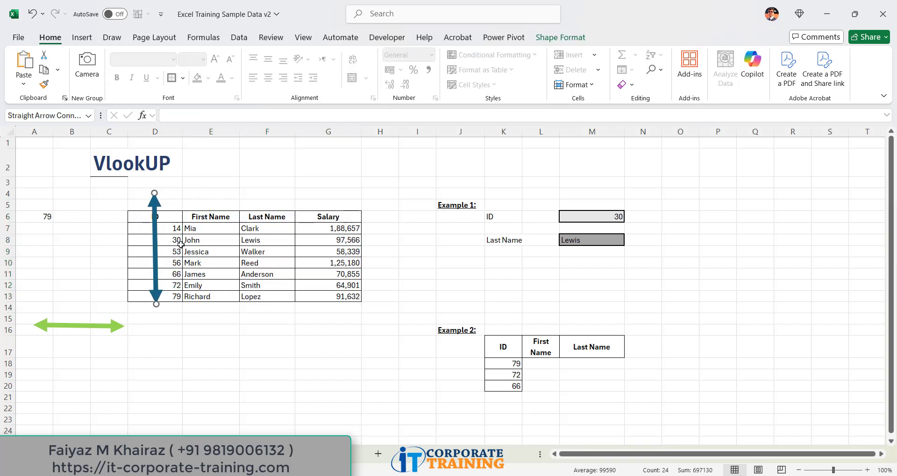
pyautogui.moveTo(163, 209); pyautogui.dragTo(352, 298)
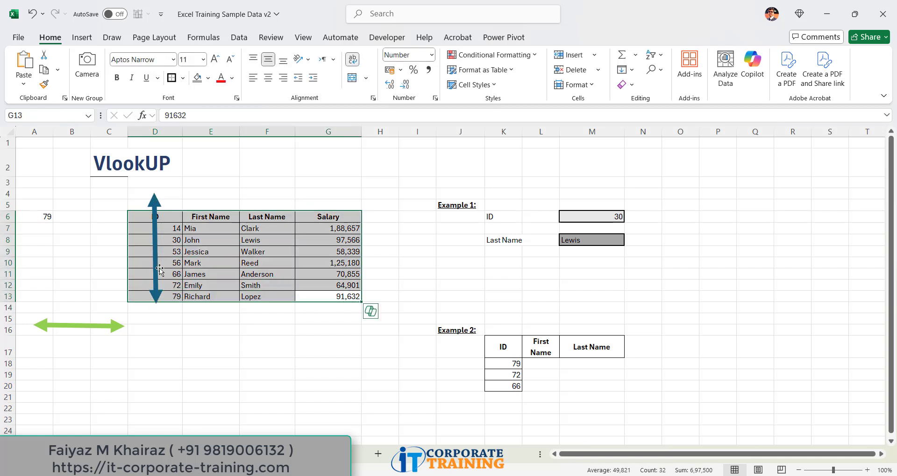
pyautogui.moveTo(155, 271); pyautogui.dragTo(148, 271)
pyautogui.moveTo(135, 217); pyautogui.dragTo(323, 298)
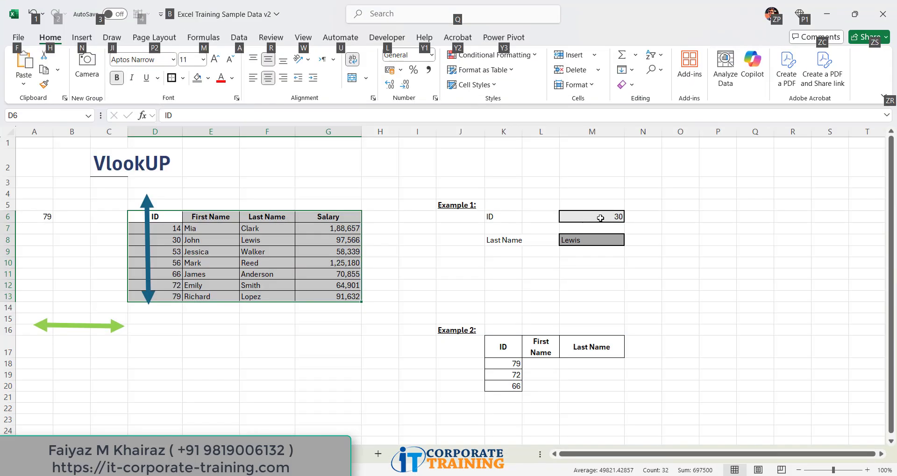
pyautogui.moveTo(77, 329); pyautogui.dragTo(73, 283)
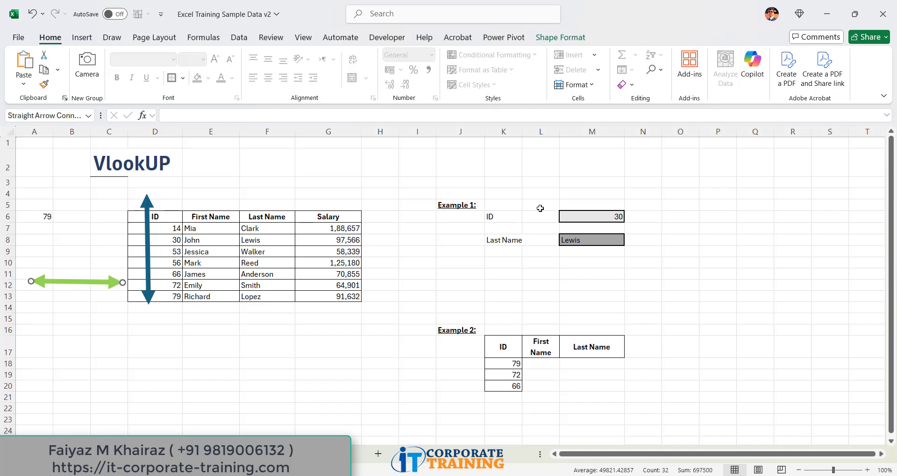
# Enter ID 130 in M6 so Last Name shows the #N/A error.
pyautogui.click(584, 218)
pyautogui.write('13')
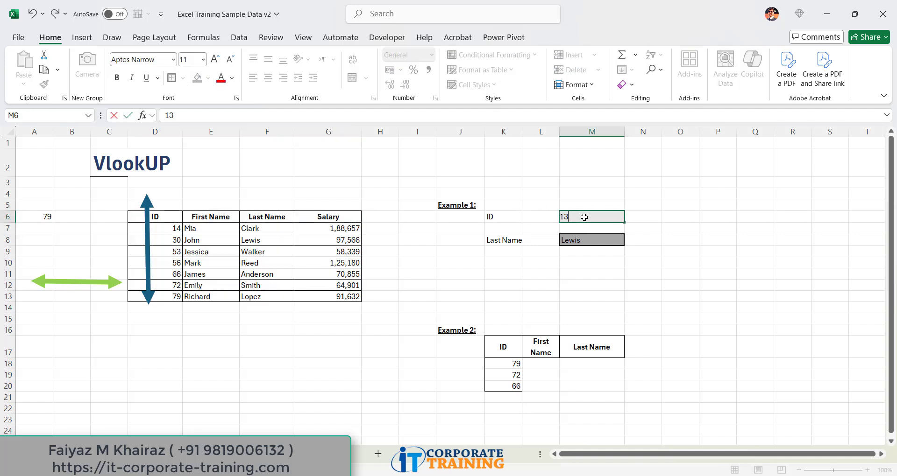
pyautogui.write('0')
pyautogui.press('Return')
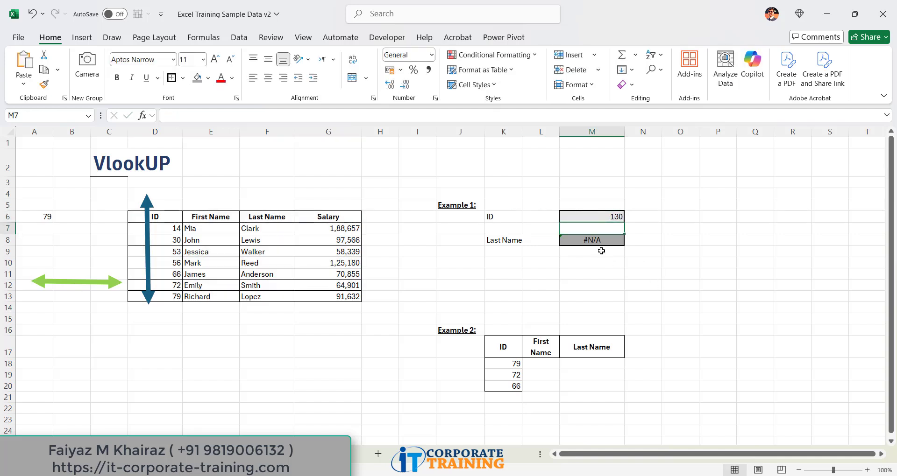
pyautogui.click(601, 242)
pyautogui.click(147, 301)
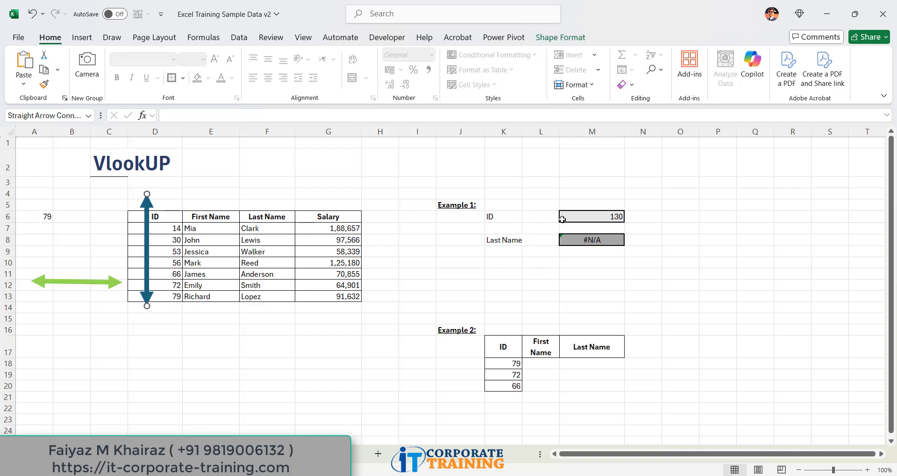
# Change the ID in M6 to 53 so Last Name returns Walker.
pyautogui.click(590, 217)
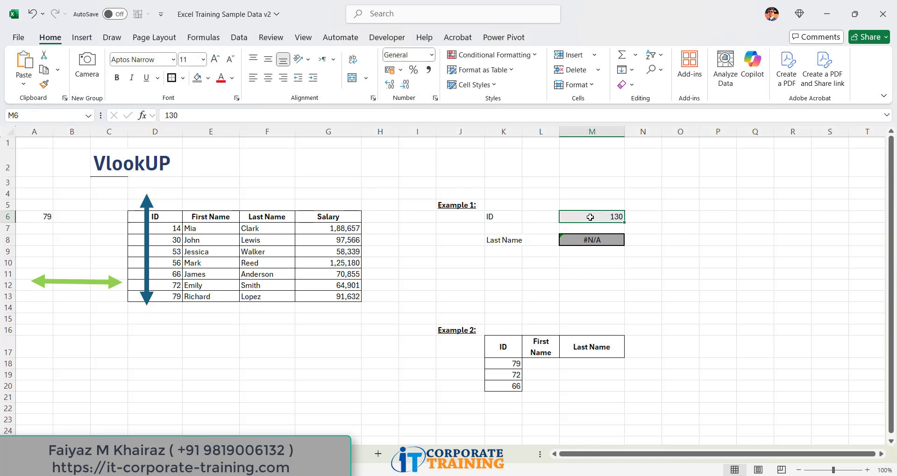
pyautogui.write('53')
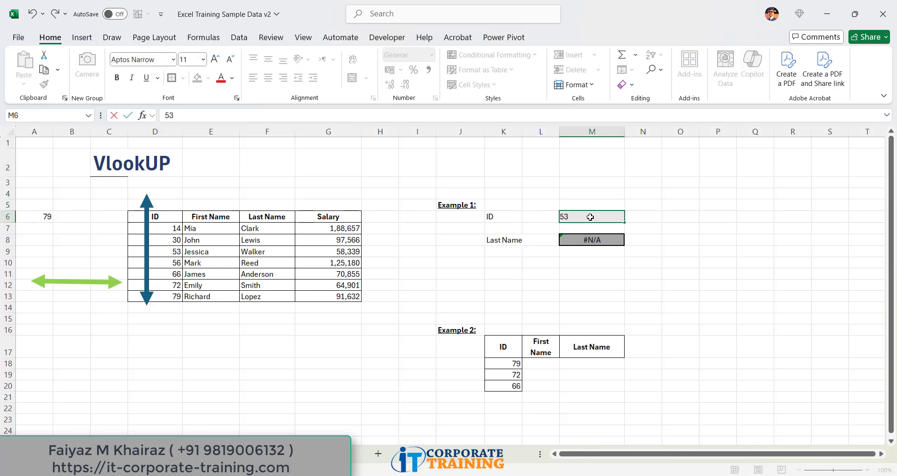
pyautogui.press('Return')
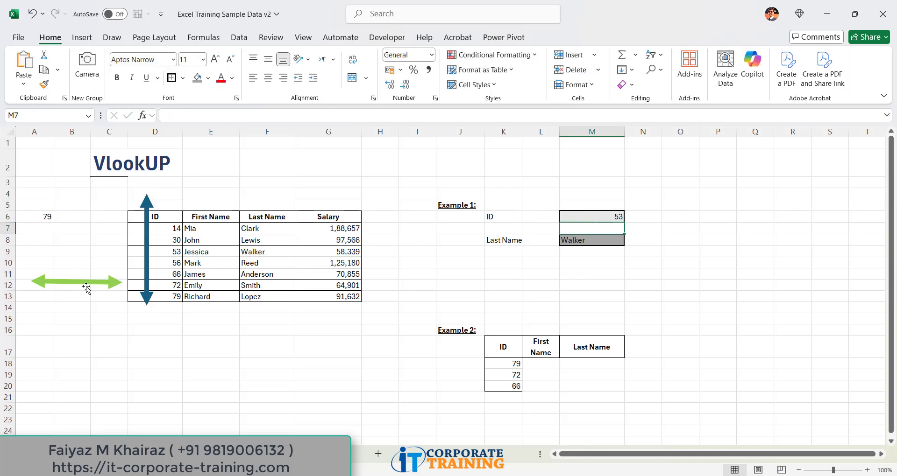
pyautogui.click(147, 306)
# Shorten the blue arrow to row 9 and stretch the green arrow across the ID 53 row.
pyautogui.moveTo(146, 306); pyautogui.dragTo(148, 256)
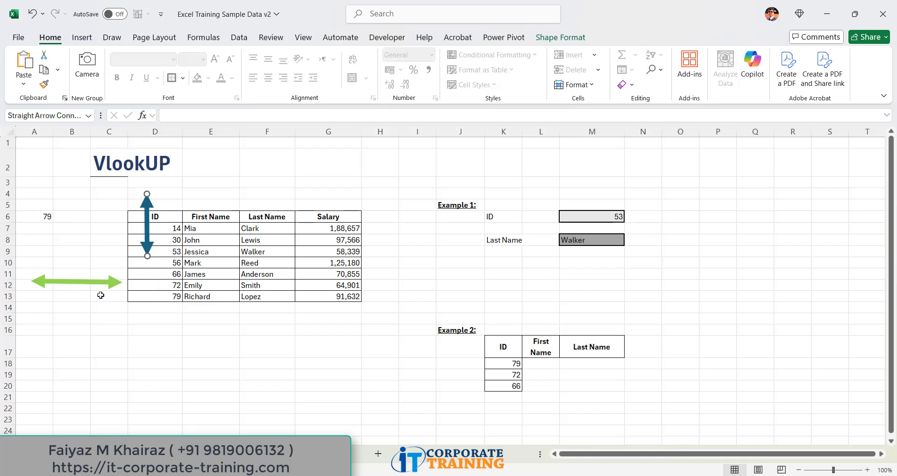
pyautogui.moveTo(99, 285); pyautogui.dragTo(387, 259)
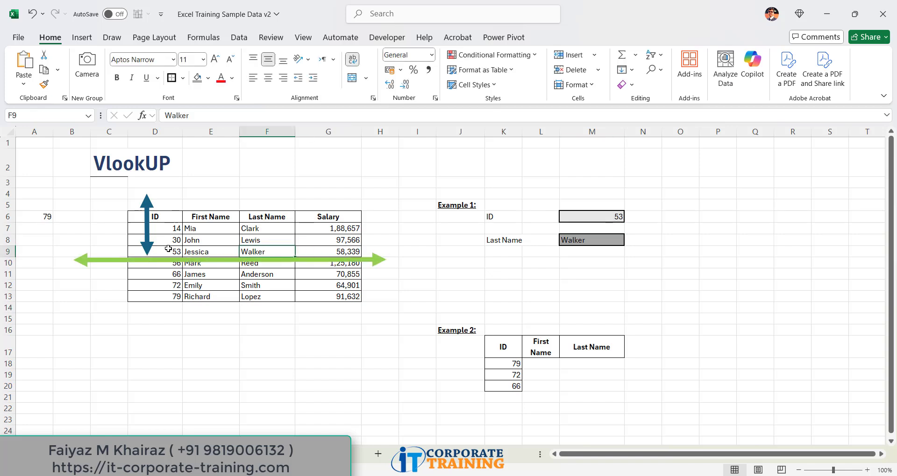
pyautogui.moveTo(177, 251); pyautogui.dragTo(320, 249)
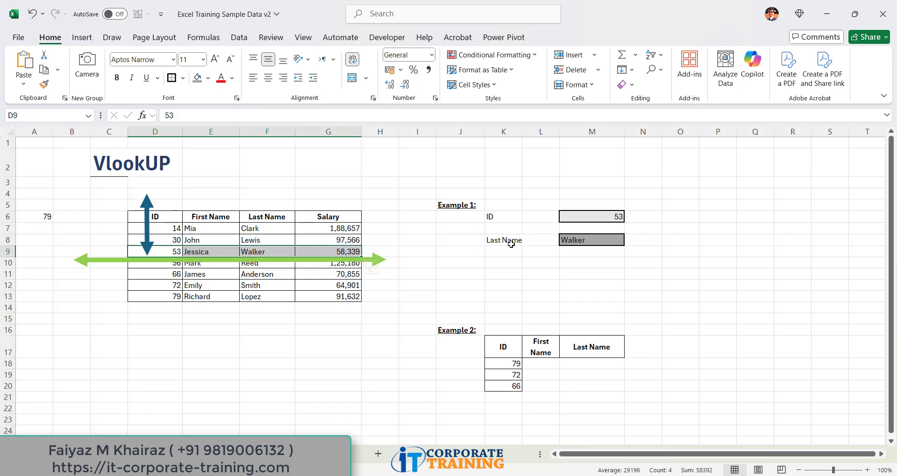
# Change the M8 VLOOKUP column index from 3 to 4.
pyautogui.doubleClick(590, 240)
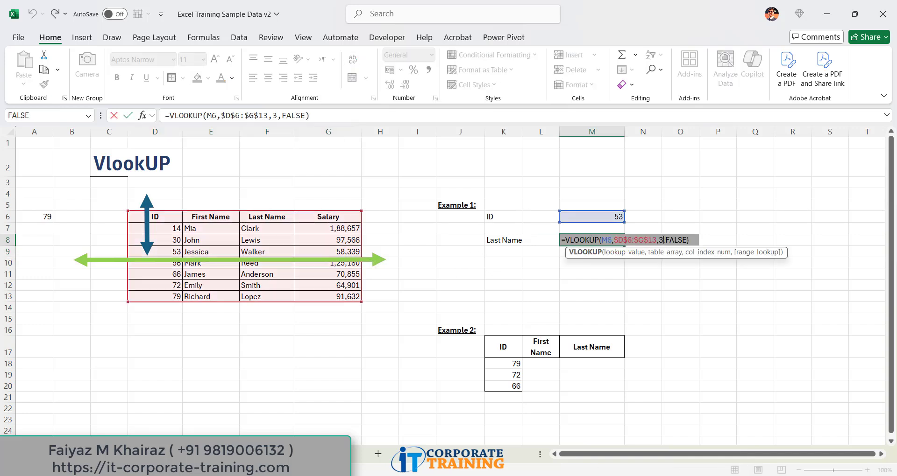
pyautogui.click(660, 240)
pyautogui.press('BackSpace')
pyautogui.write('4')
pyautogui.press('Return')
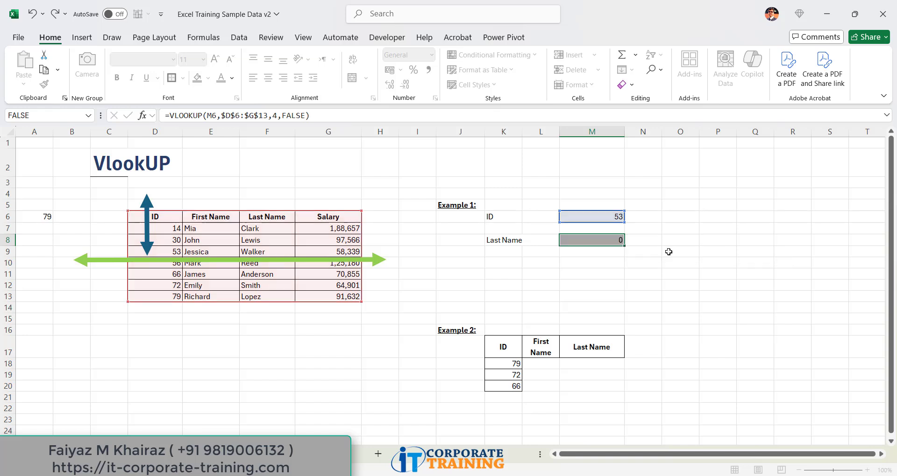
# Set the column index to 10, producing the #REF! error.
pyautogui.doubleClick(616, 242)
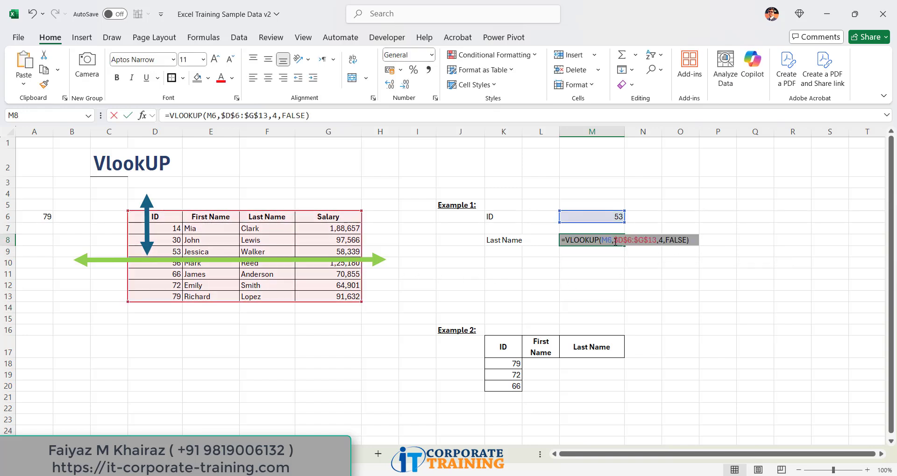
pyautogui.click(662, 240)
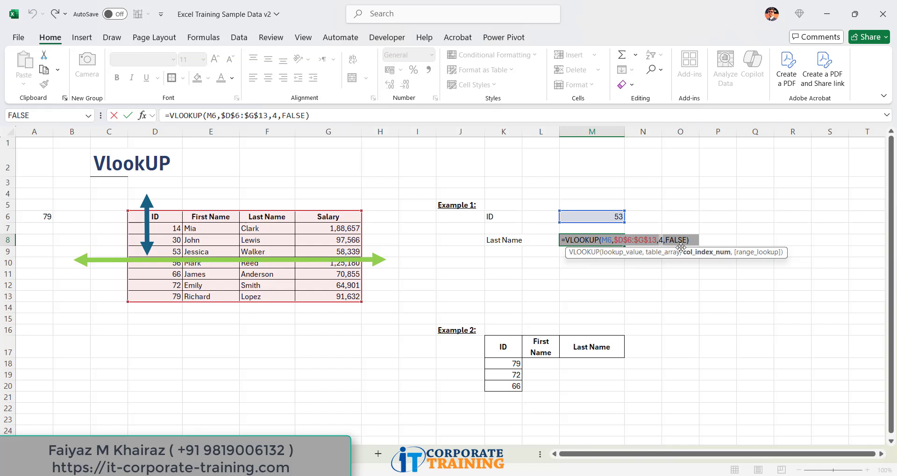
pyautogui.press('BackSpace')
pyautogui.write('10')
pyautogui.press('Return')
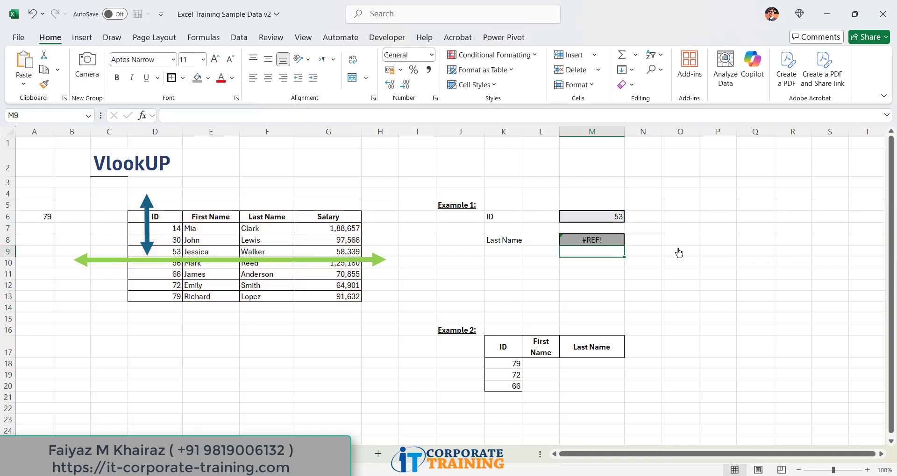
# Set the column index to 1 so Last Name returns 53.
pyautogui.doubleClick(600, 240)
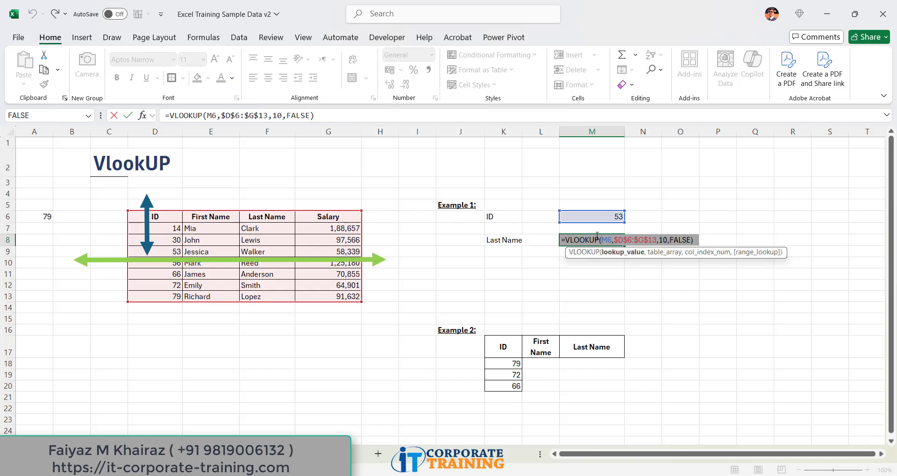
pyautogui.click(662, 240)
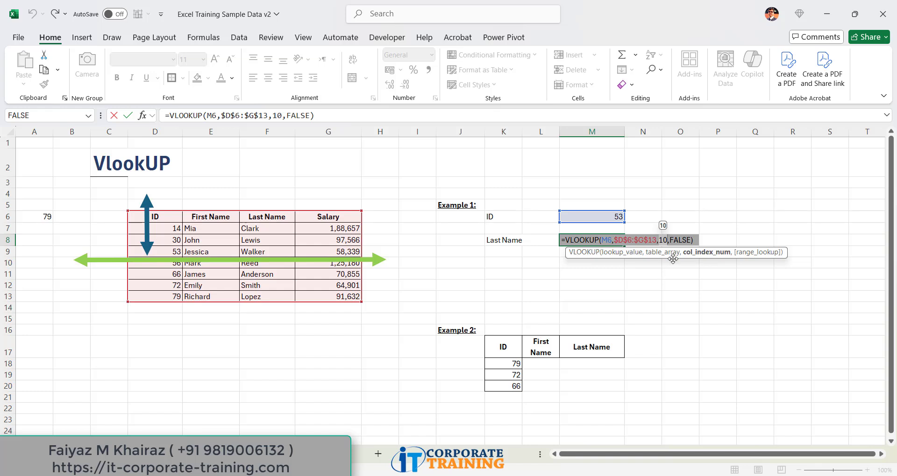
pyautogui.press('BackSpace')
pyautogui.press('Return')
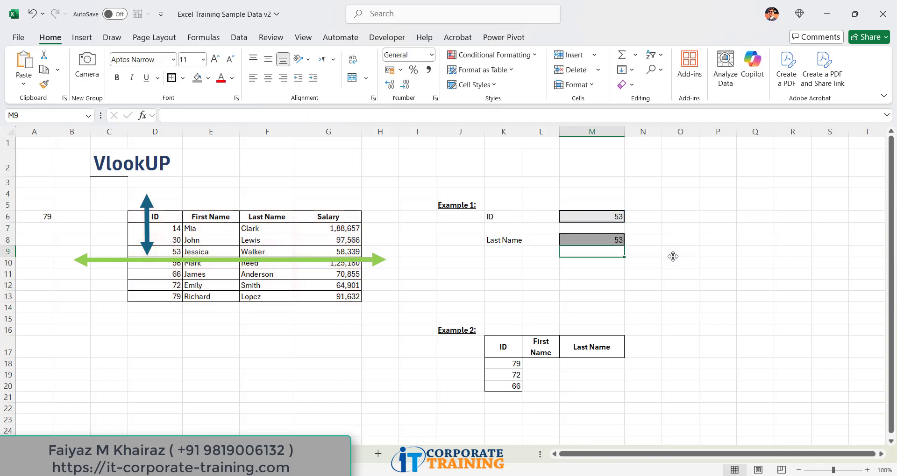
pyautogui.moveTo(612, 202)
pyautogui.mouseDown()
pyautogui.moveTo(607, 229)
pyautogui.moveTo(618, 204)
pyautogui.moveTo(684, 196)
pyautogui.moveTo(638, 242)
pyautogui.mouseUp()
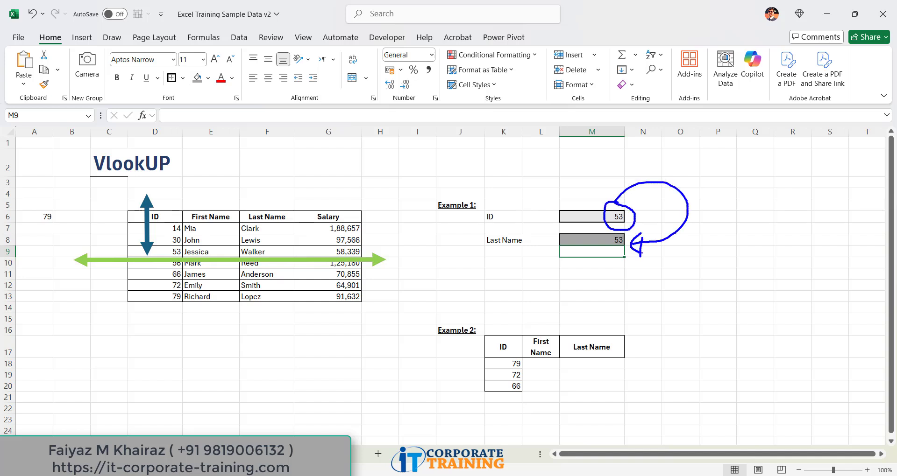
pyautogui.press('e')
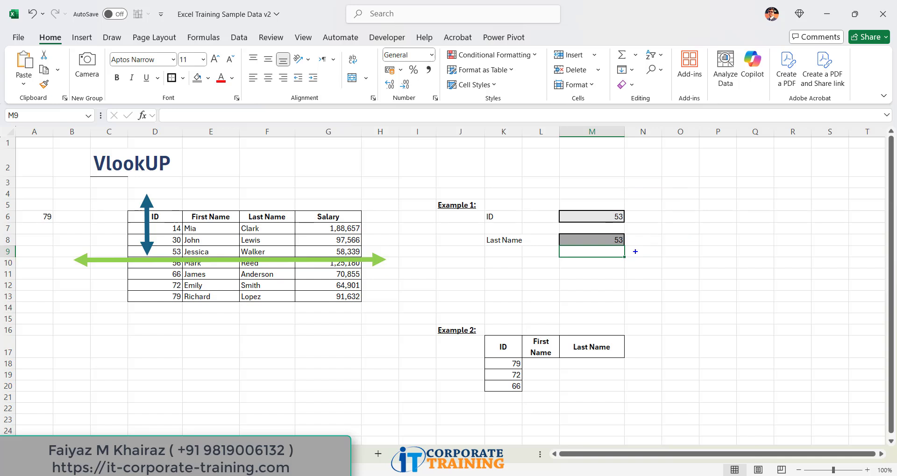